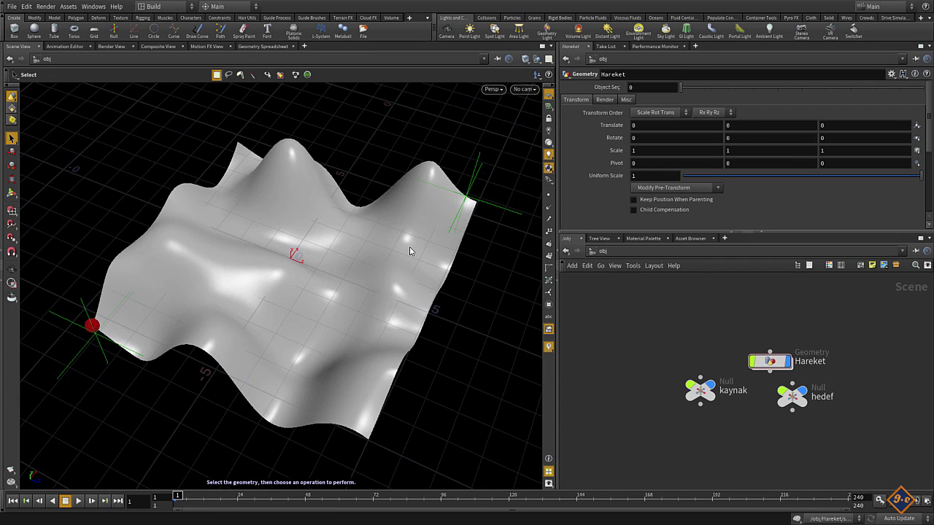
Step: Nudge the hedef target null slightly along Z and preview the ball simulation
click(408, 246)
click(510, 207)
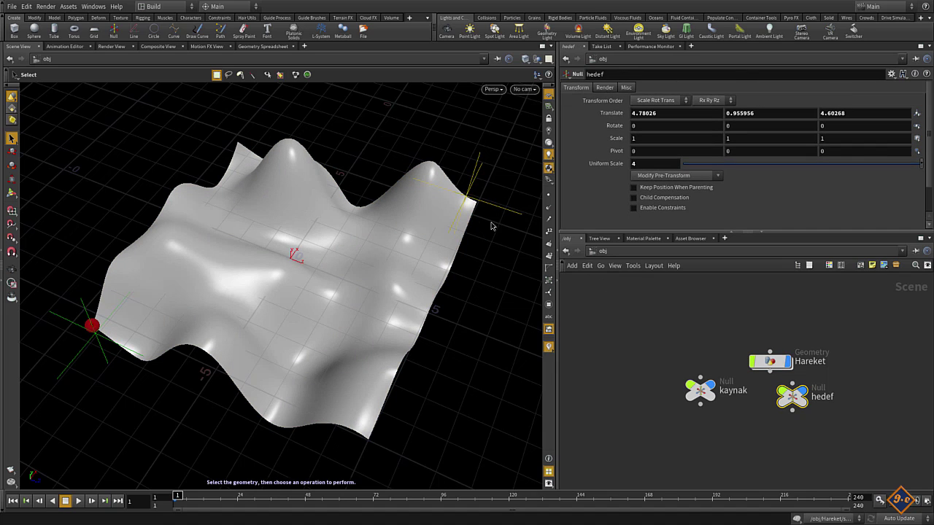
key(r)
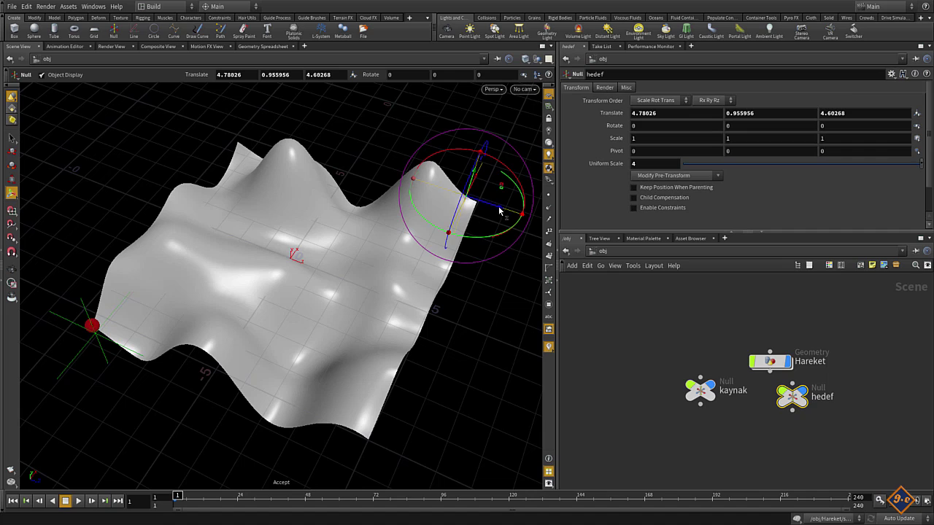
drag(499, 210, 506, 210)
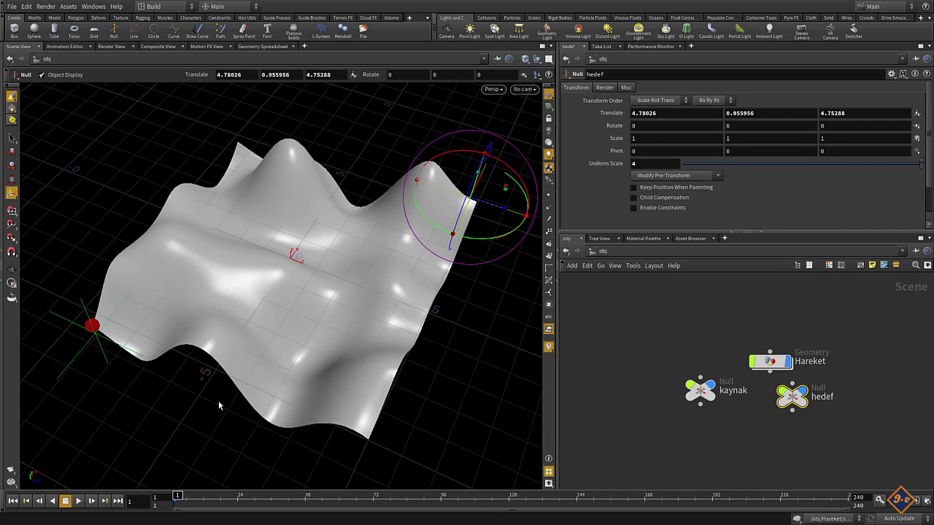
click(79, 500)
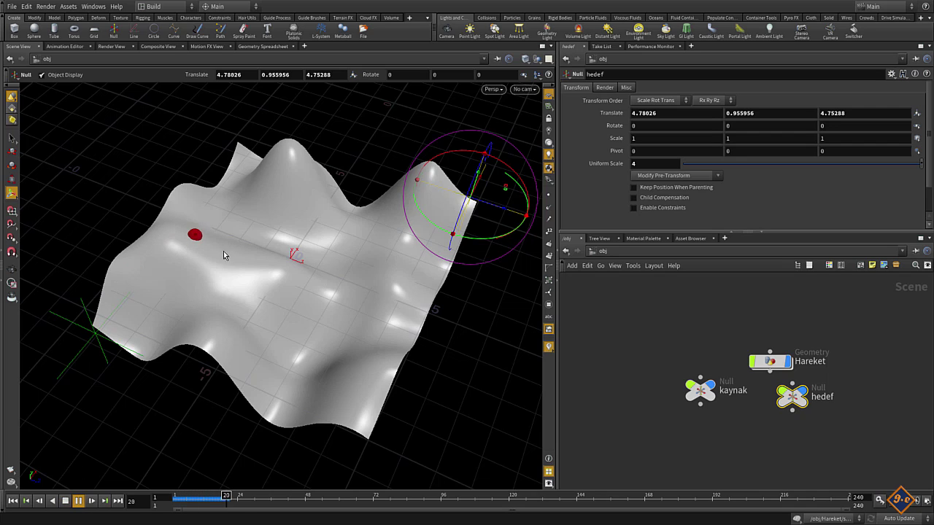
click(65, 501)
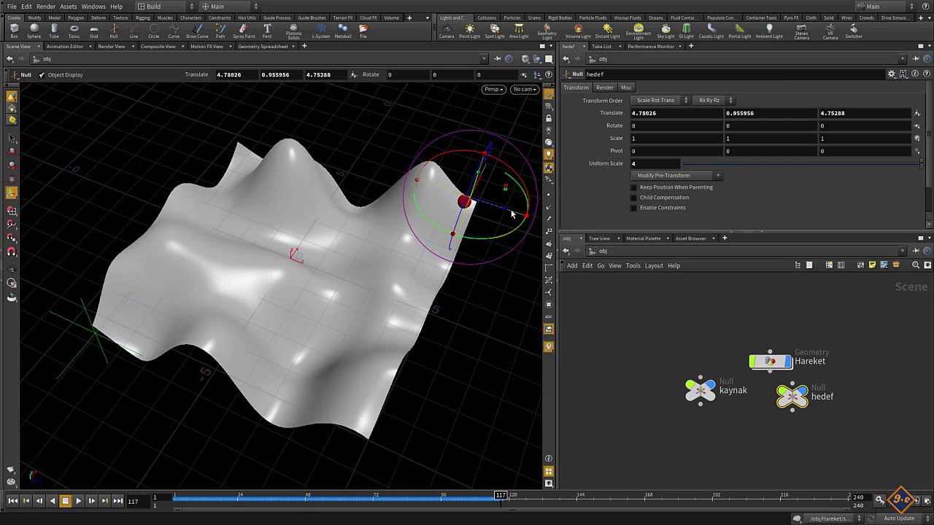
Step: Move hedef to the grid's far upper-left, replay from frame 1, then return it to the right edge
drag(505, 214, 245, 136)
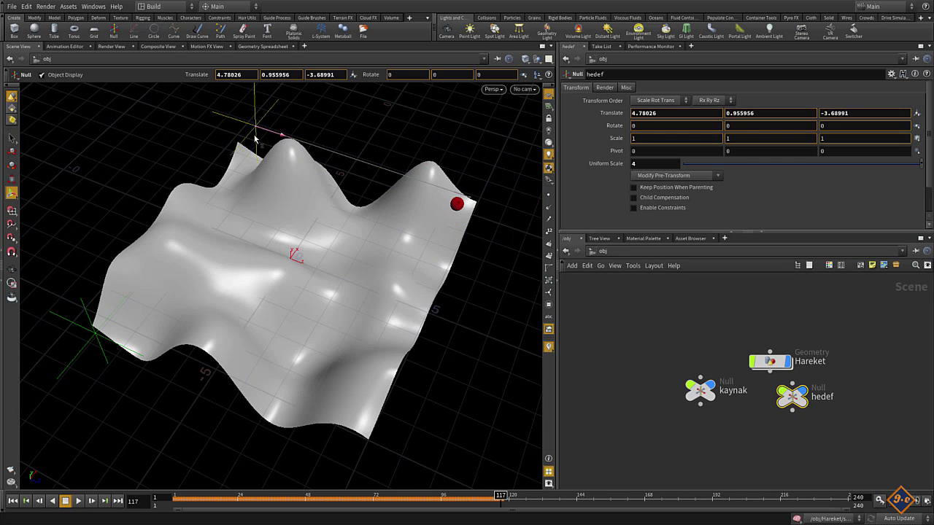
key(r)
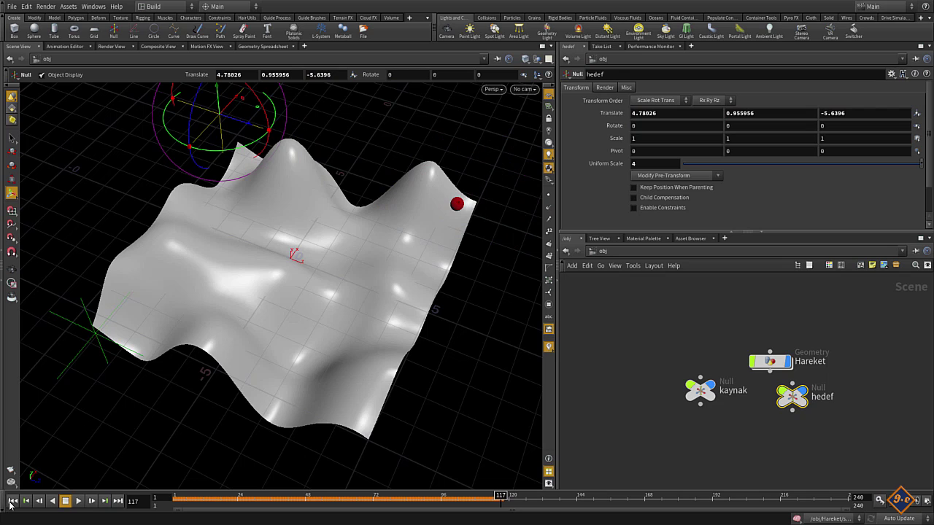
click(10, 501)
click(79, 501)
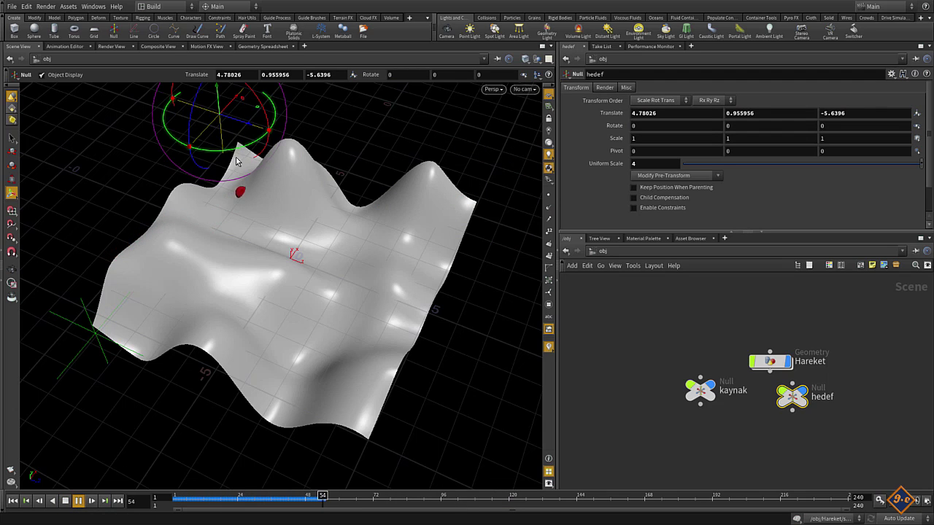
key(Escape)
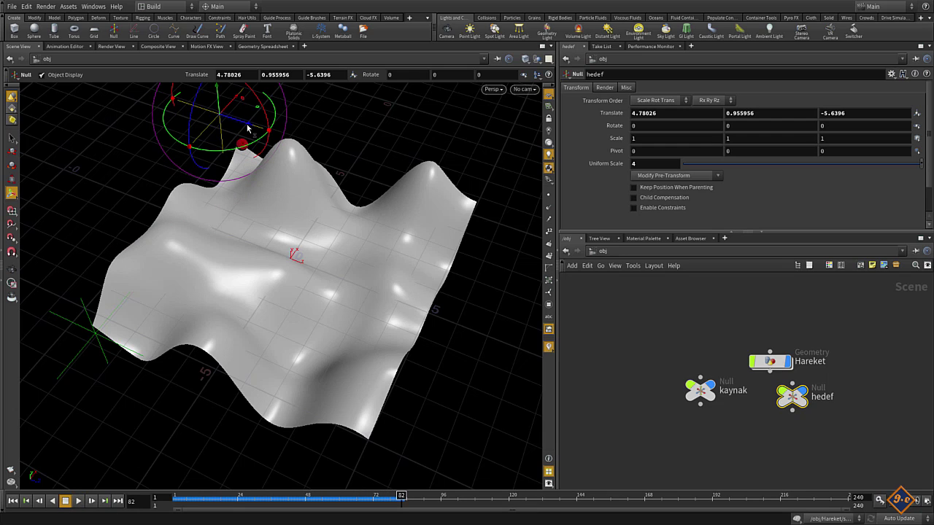
drag(248, 127, 528, 199)
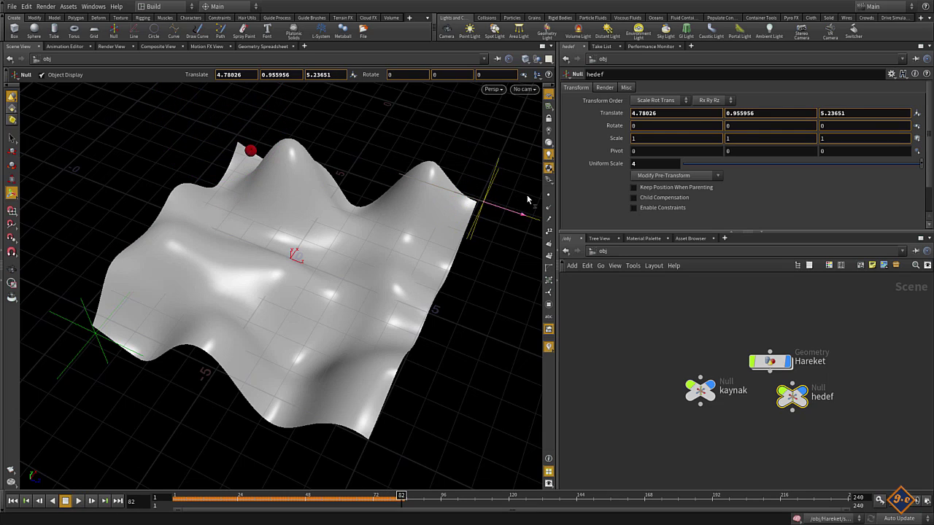
Step: Set Hareket's Object Seç to 1 so the pig head replaces the grid, and rewind to frame 1
click(769, 361)
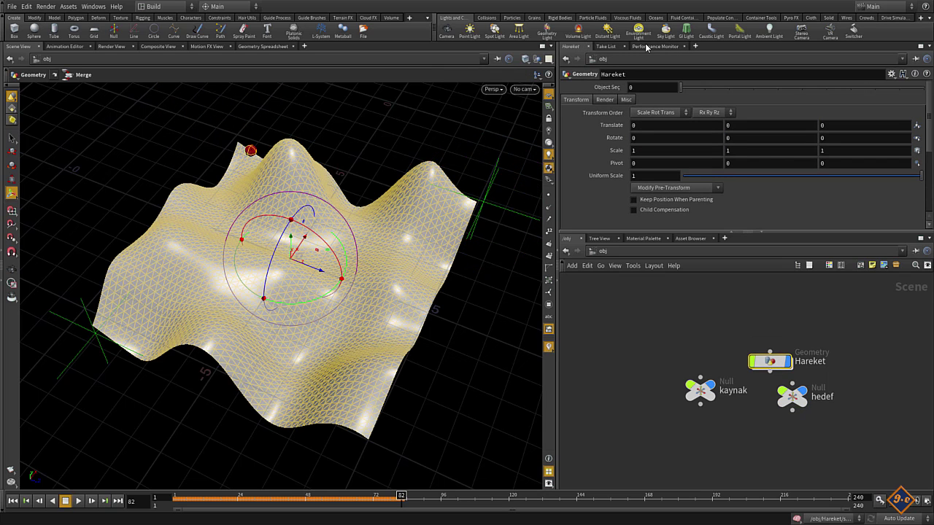
click(693, 93)
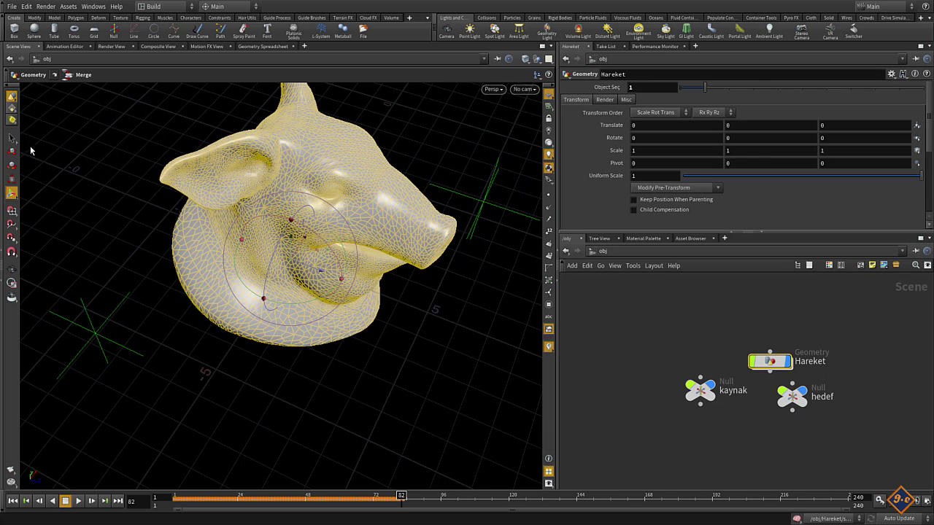
click(12, 138)
drag(109, 181, 159, 222)
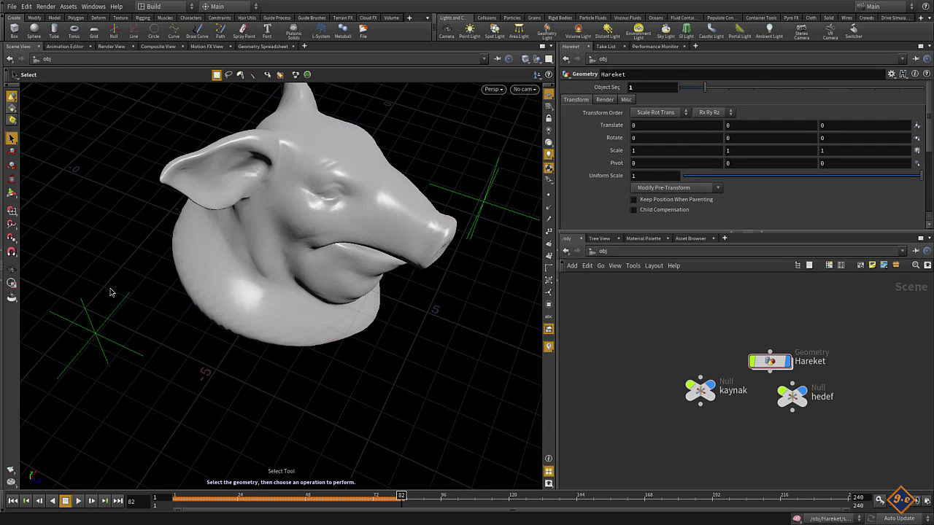
click(17, 504)
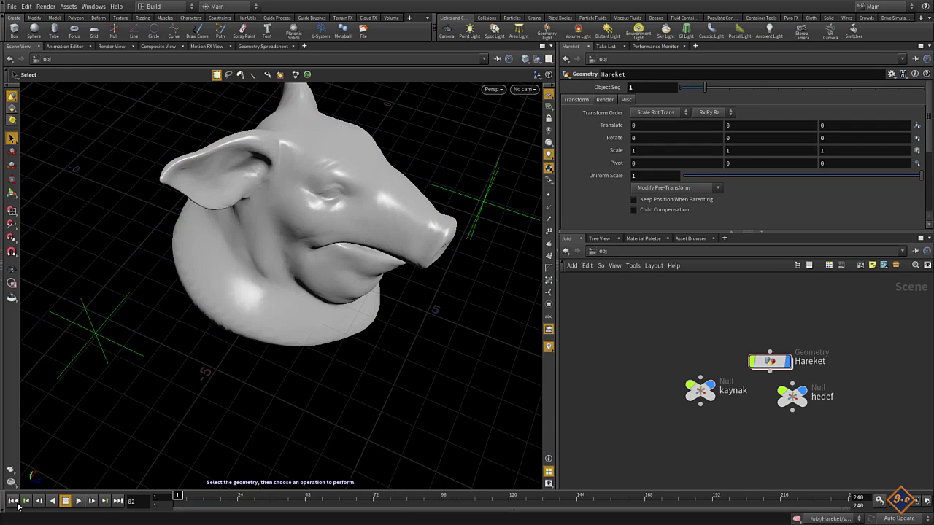
Step: Raise the hedef target to Translate Y 6.23832 above the pig head, undoing a stray rotation
click(12, 269)
mouse_move(44, 270)
mouse_down()
mouse_move(111, 269)
mouse_move(149, 324)
mouse_up()
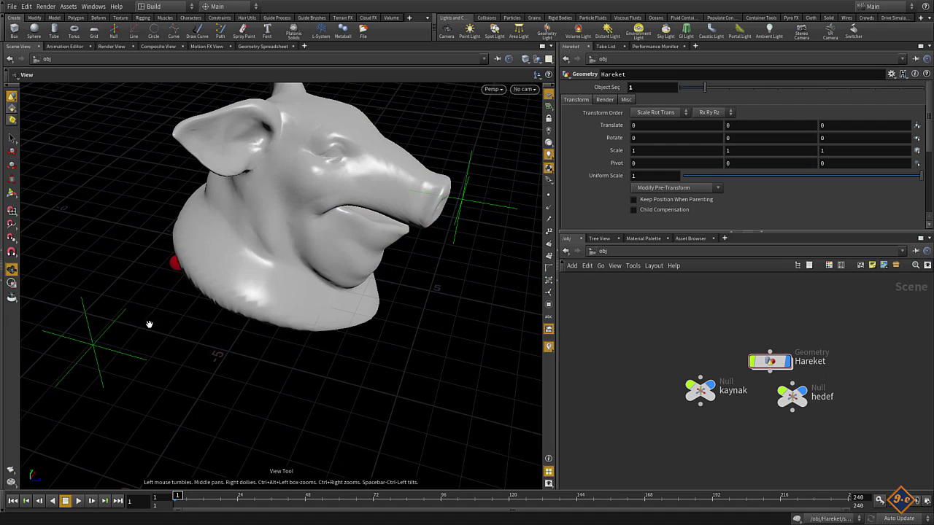
mouse_move(295, 321)
mouse_down()
mouse_move(216, 348)
mouse_move(187, 316)
mouse_up()
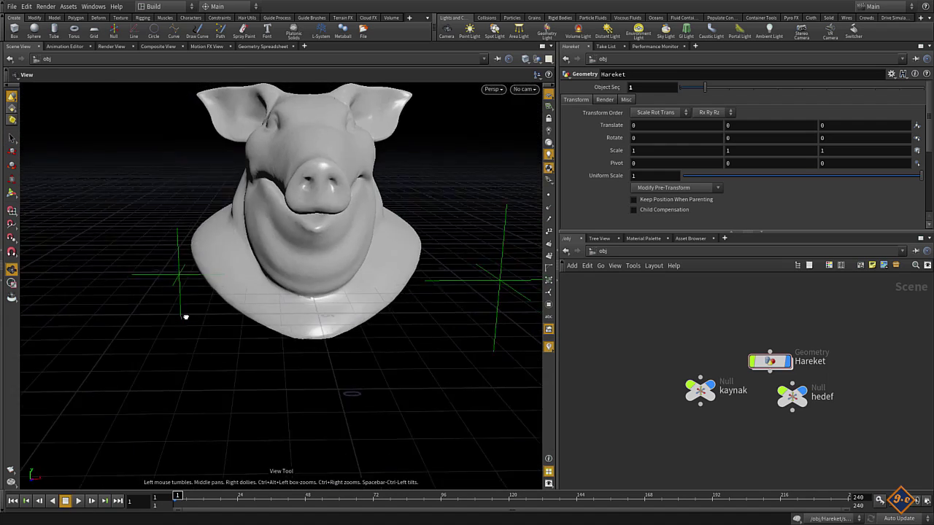
drag(509, 214, 502, 225)
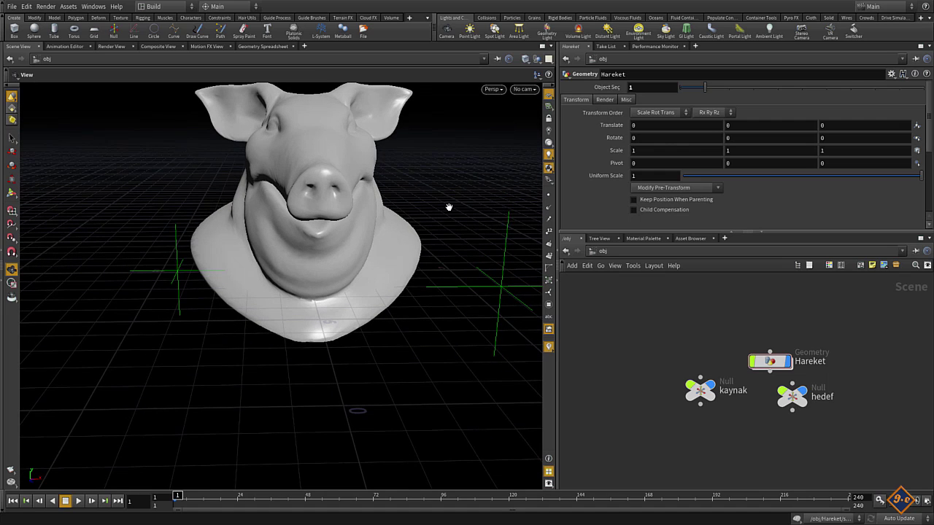
click(12, 139)
click(507, 229)
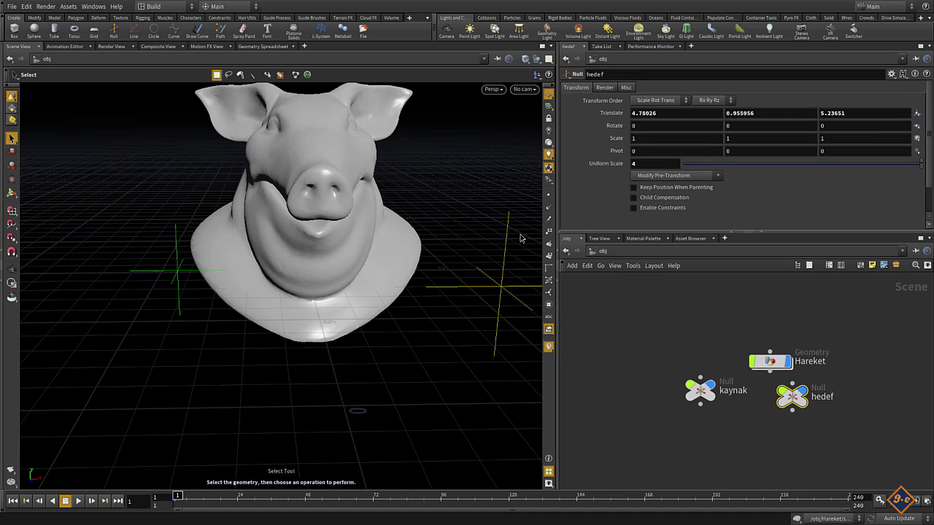
key(r)
mouse_move(510, 238)
mouse_down()
mouse_move(503, 168)
mouse_move(520, 224)
mouse_up()
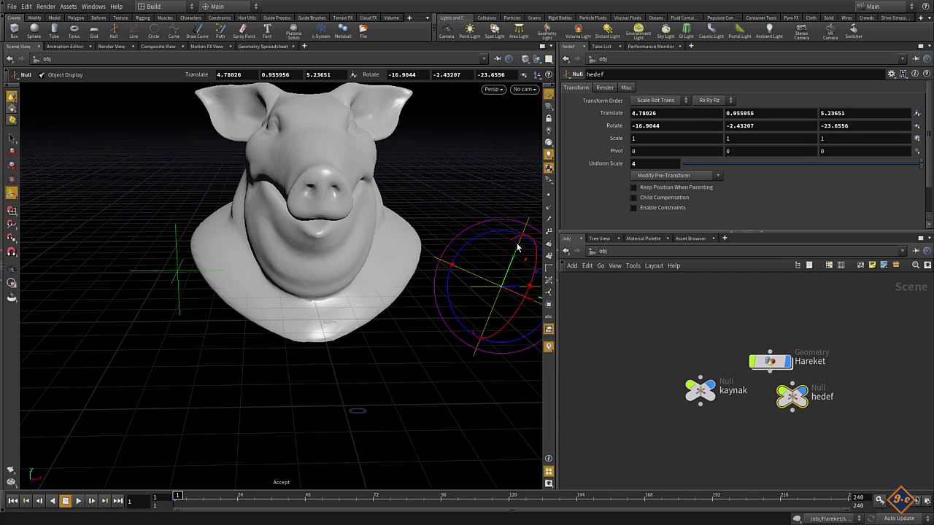
key(ctrl+z)
drag(506, 251, 486, 43)
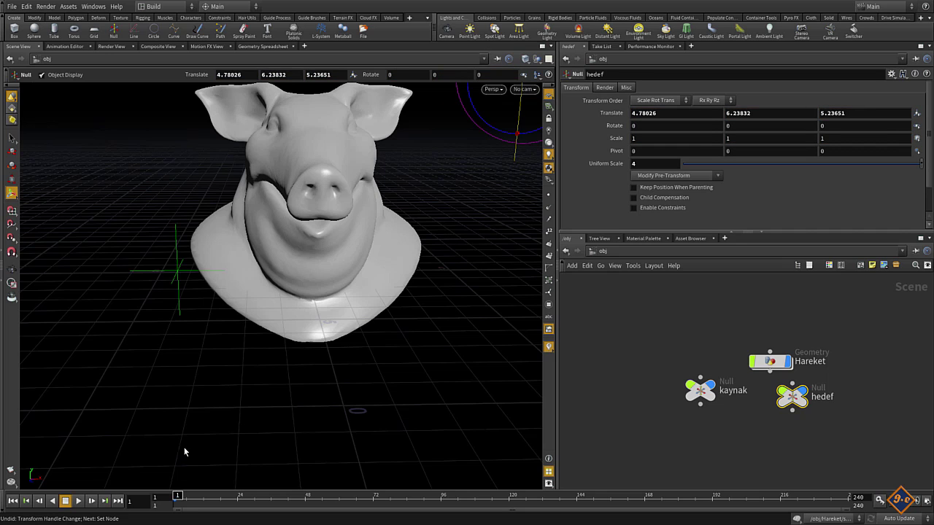
Step: Play the simulation and watch the red ball crawl over the pig head
mouse_move(248, 392)
alt+mouse_down()
mouse_move(371, 387)
mouse_move(355, 400)
alt+mouse_up()
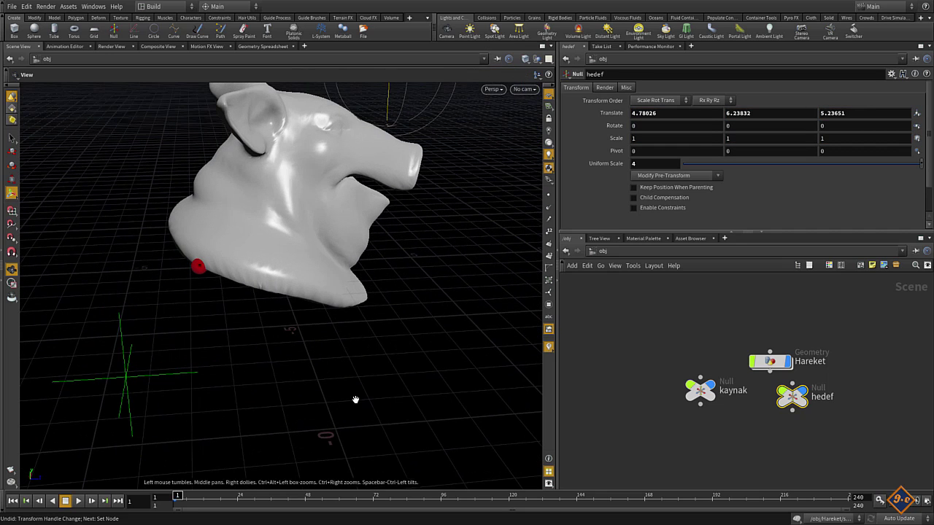
click(80, 501)
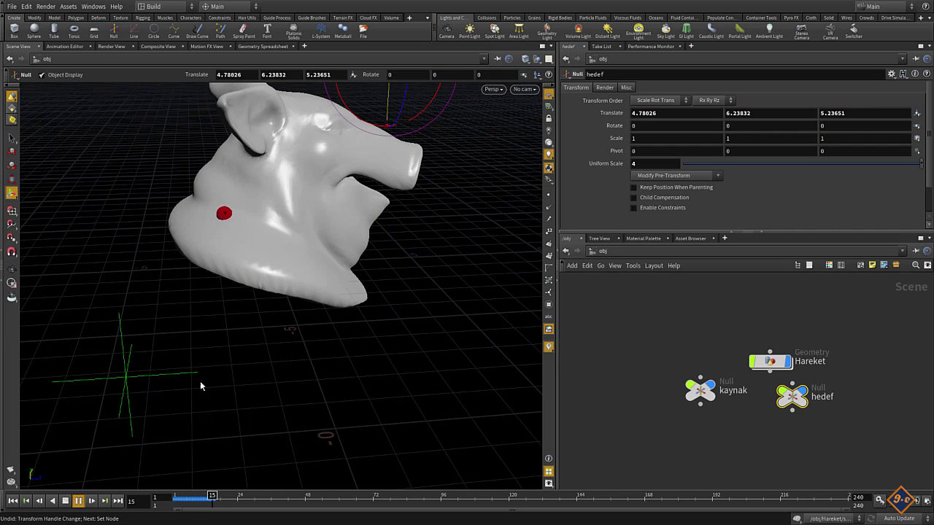
mouse_move(200, 384)
mouse_down()
mouse_move(272, 396)
mouse_move(252, 402)
mouse_move(391, 412)
mouse_move(469, 396)
mouse_move(439, 380)
mouse_move(323, 385)
mouse_move(442, 350)
mouse_up()
key(Return)
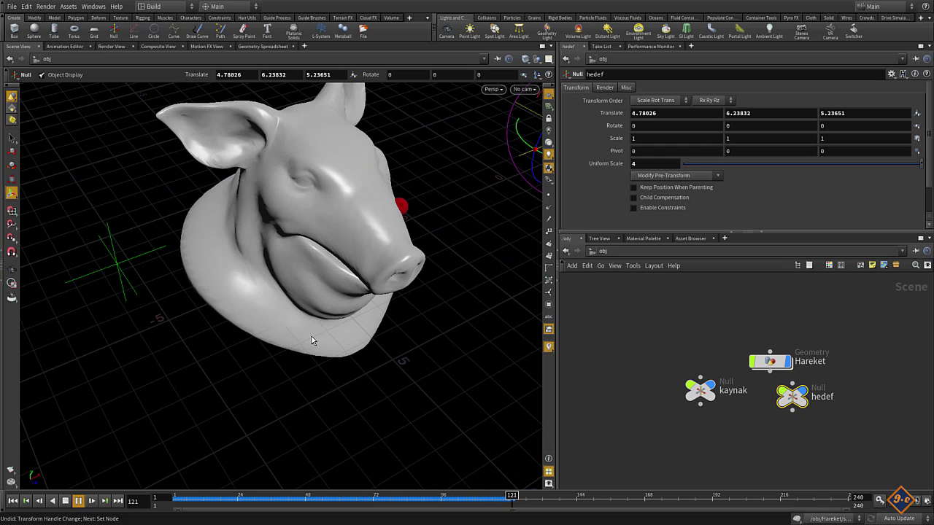
click(65, 502)
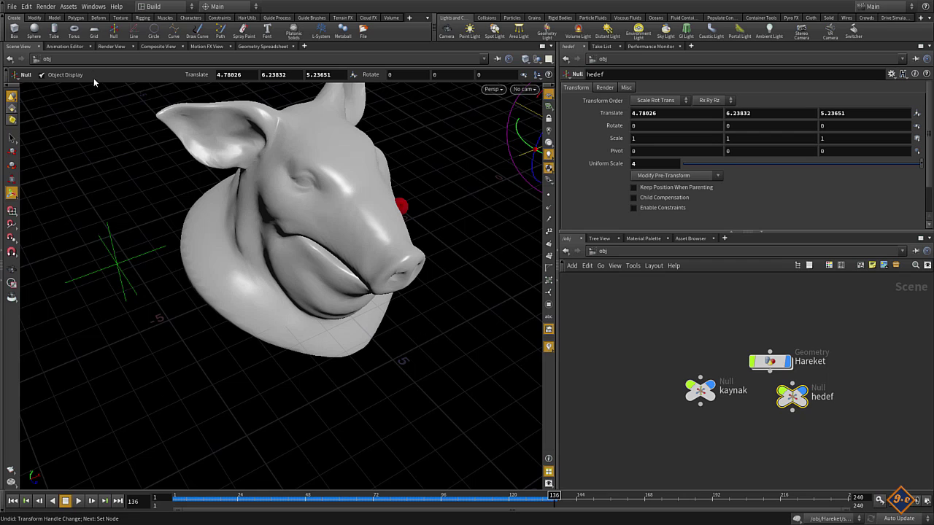
click(11, 10)
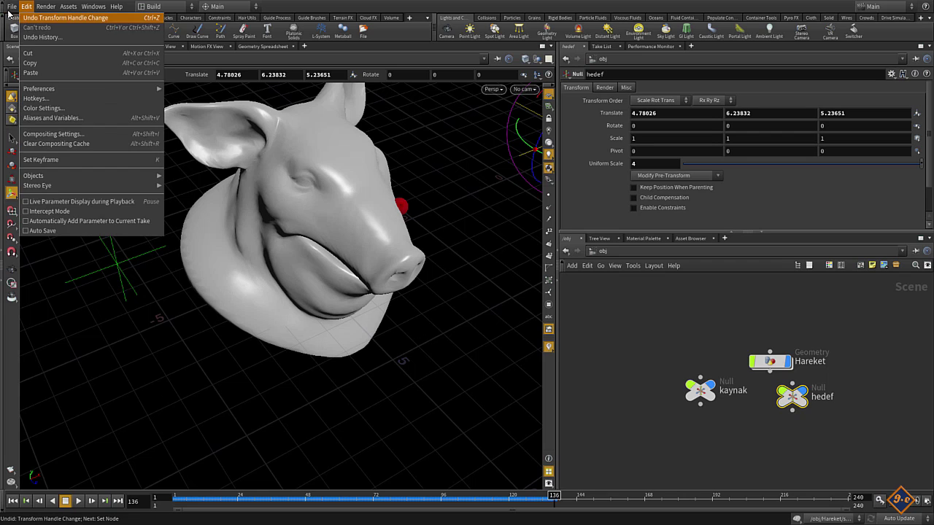
Step: Start a new scene, discarding enkisayol.hip changes, and widen the network and parameter panes
click(29, 23)
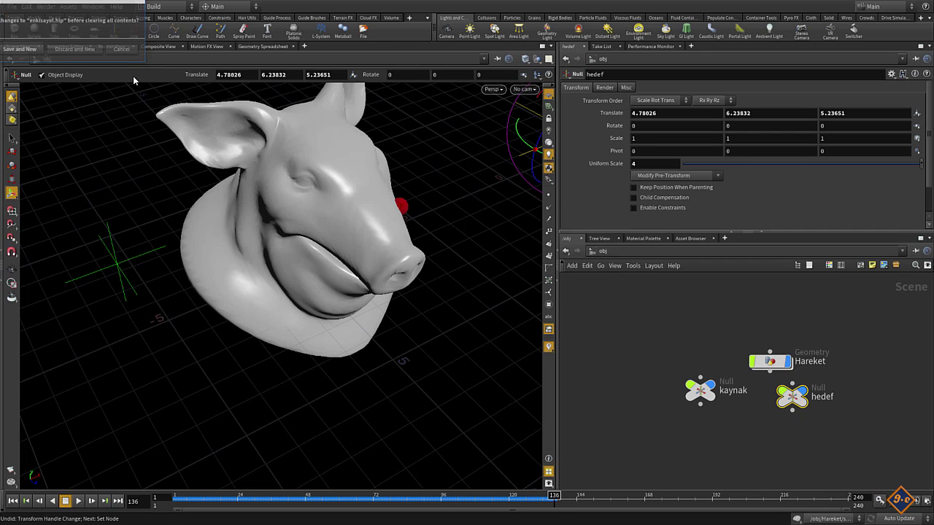
click(76, 50)
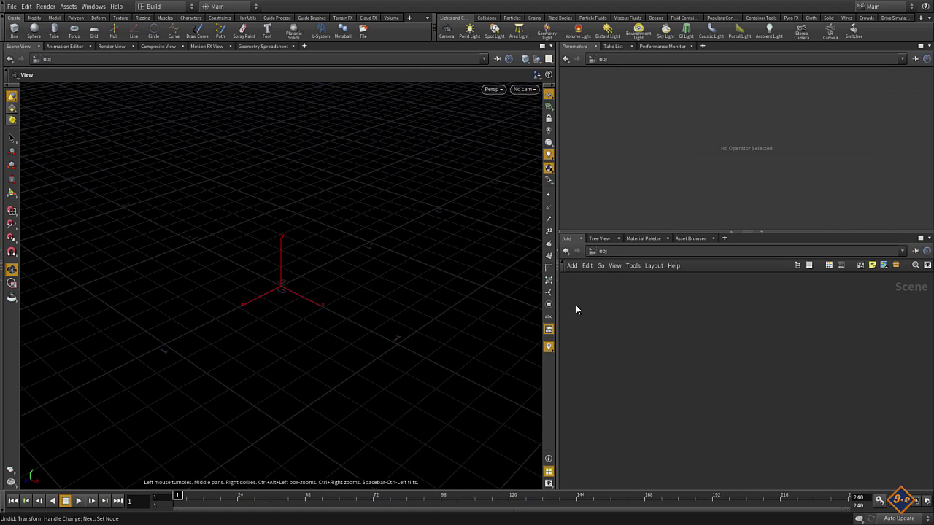
drag(623, 231, 623, 197)
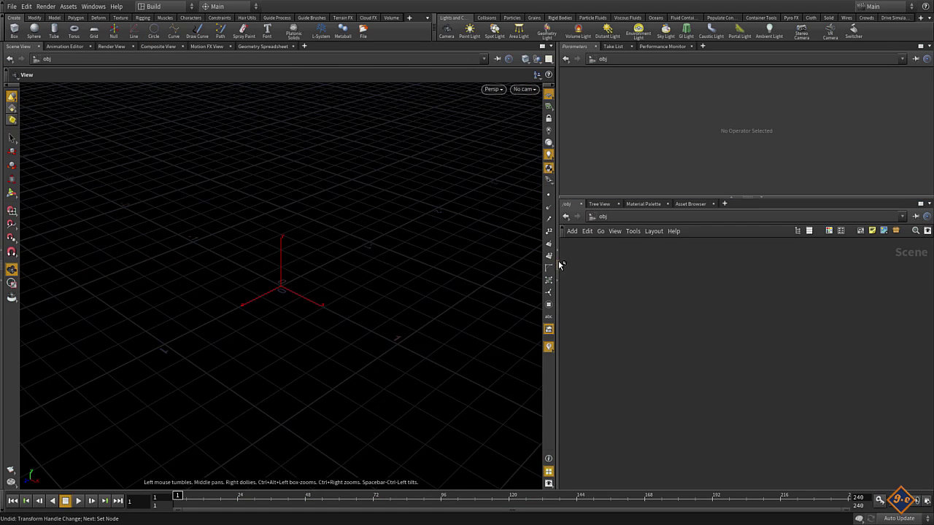
drag(556, 247, 440, 251)
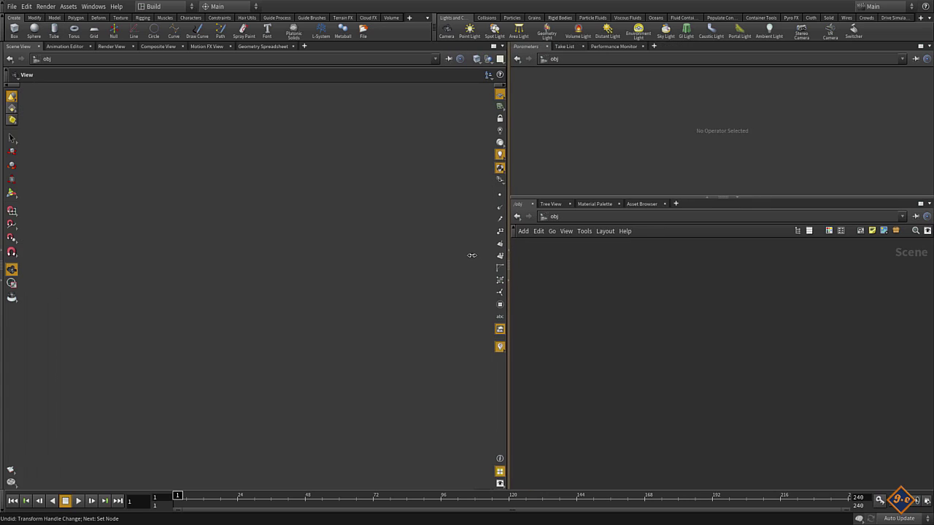
key(Tab)
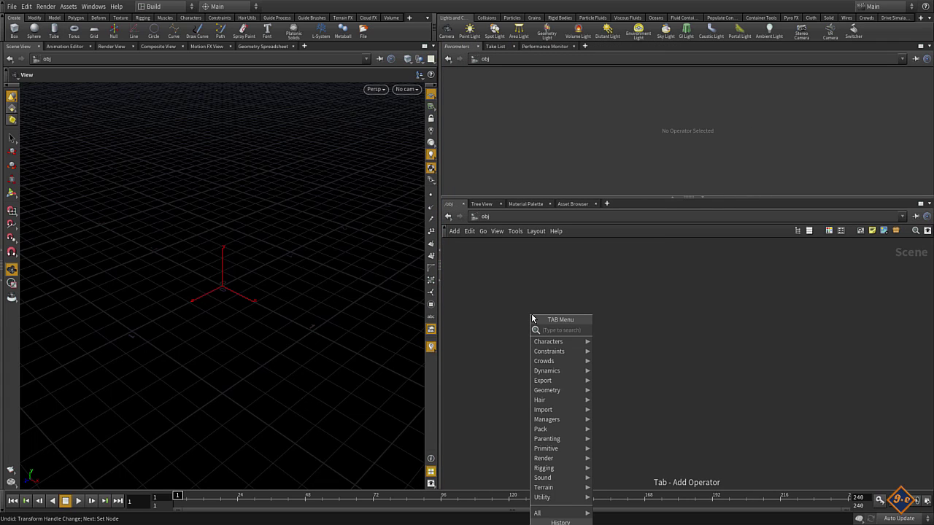
text(g)
Step: Replace geo1's default file node with an Add node that has Point 0 enabled
key(Escape)
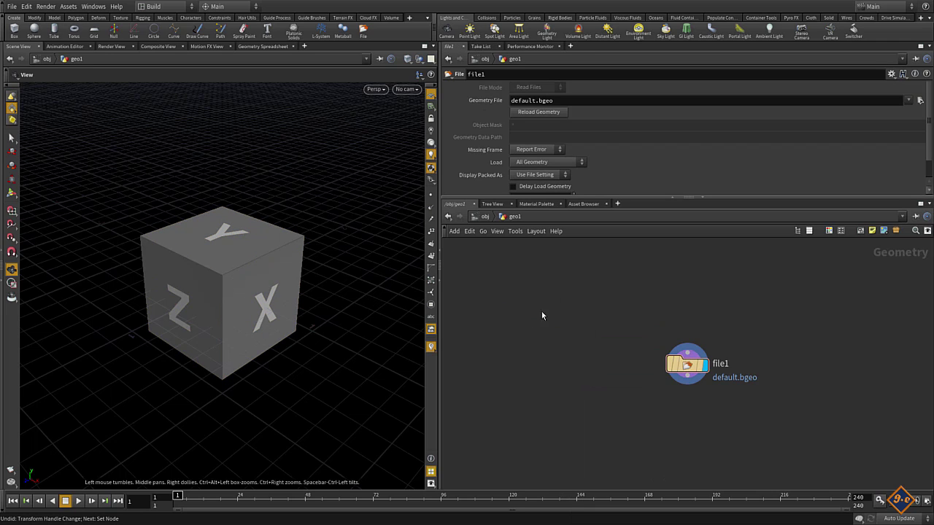
drag(592, 298, 769, 408)
key(Delete)
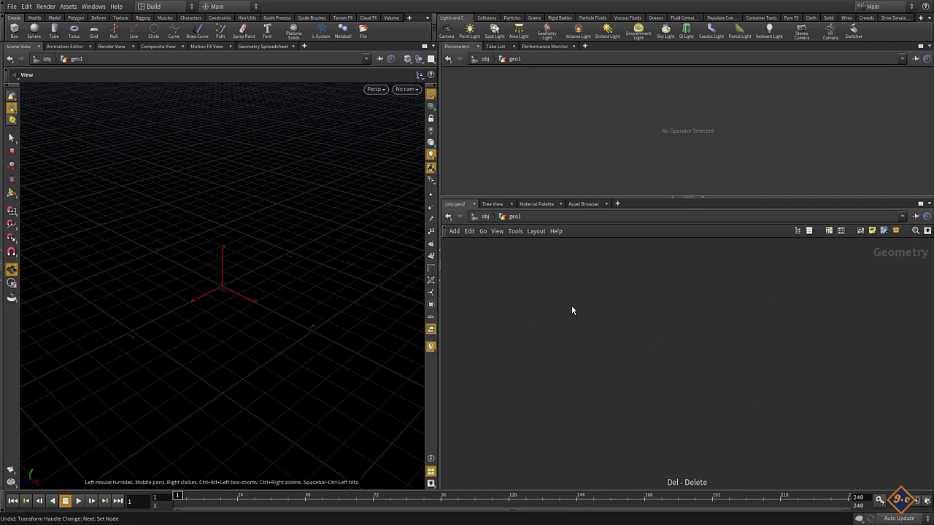
key(Tab)
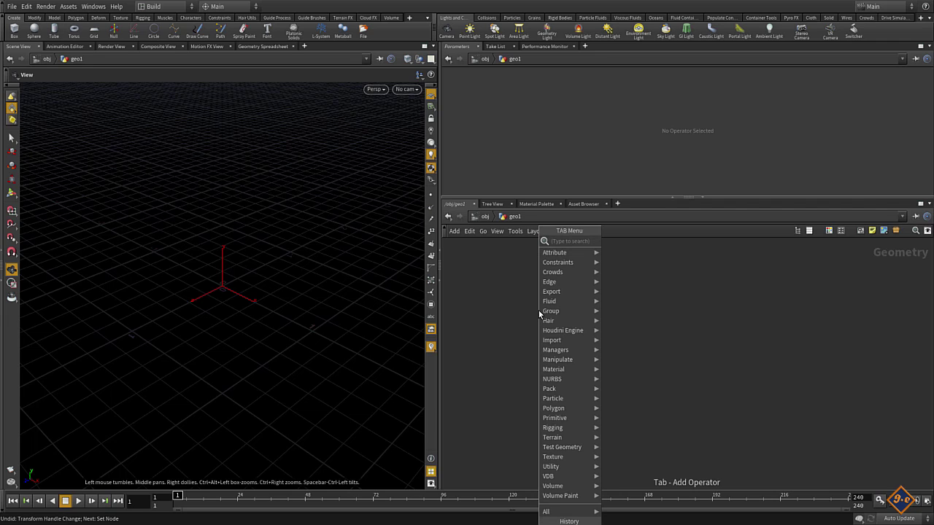
text(ad)
key(Return)
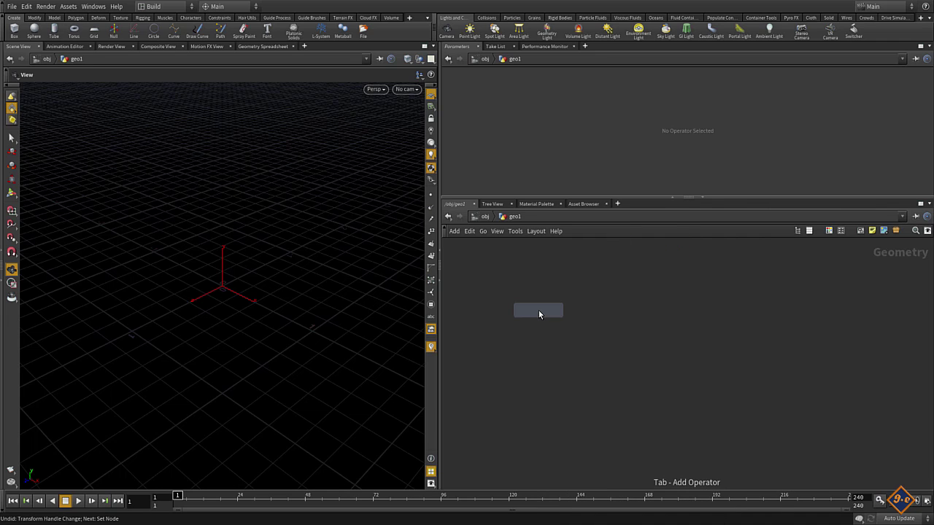
click(538, 314)
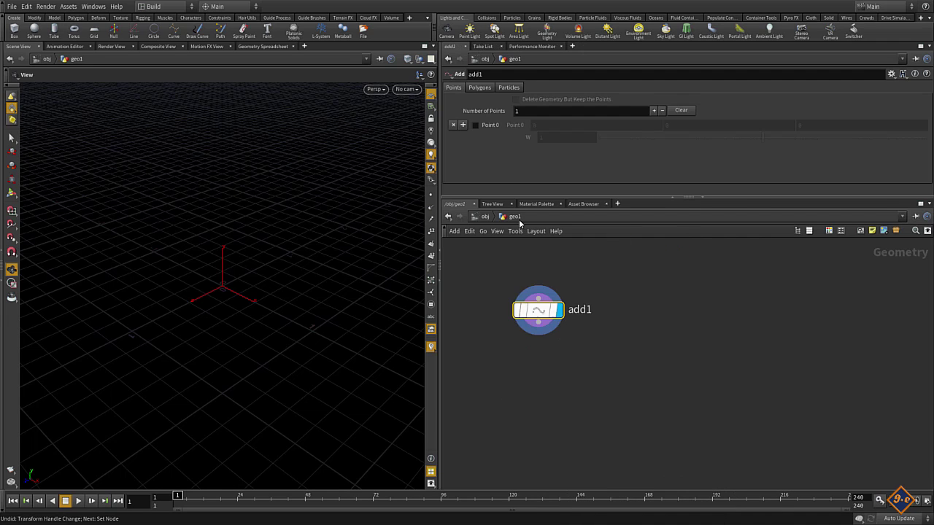
click(475, 124)
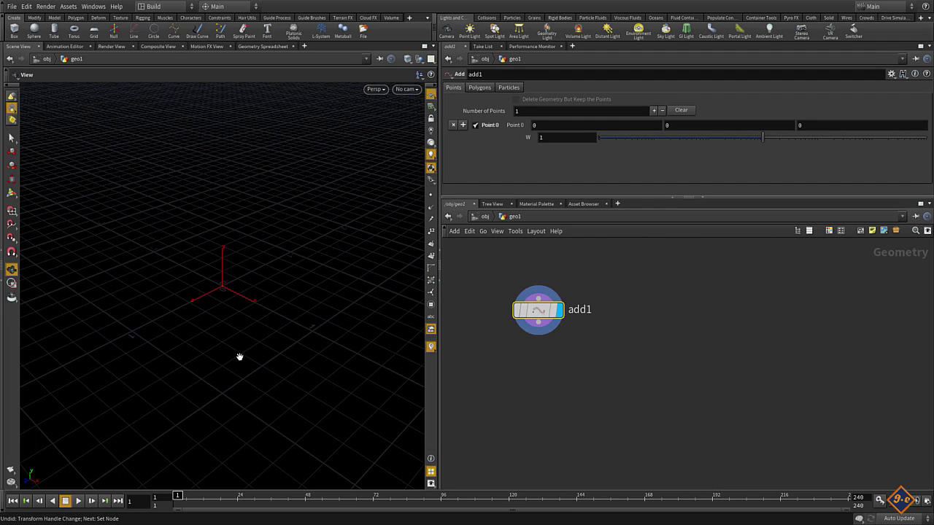
Step: Add a displayed 10×10 grid1 and orbit the view to look down on it
key(Tab)
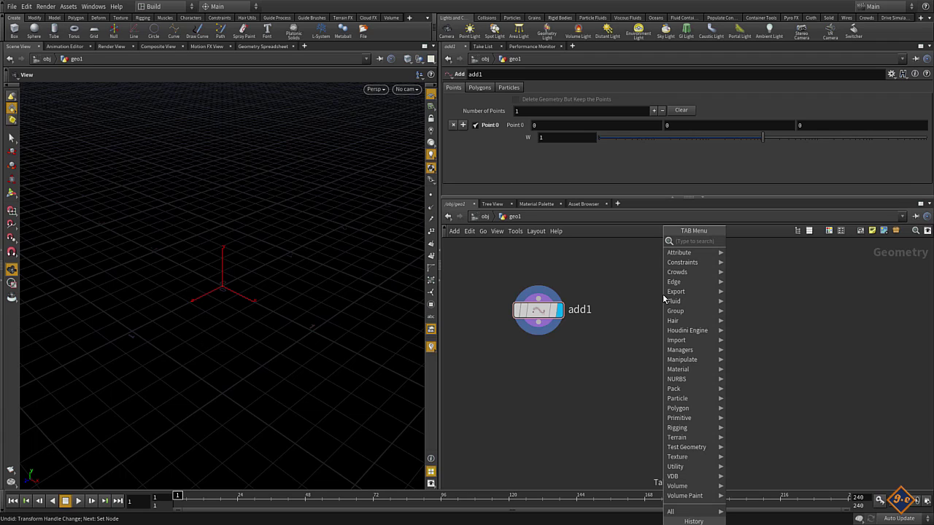
mouse_move(674, 301)
click(743, 241)
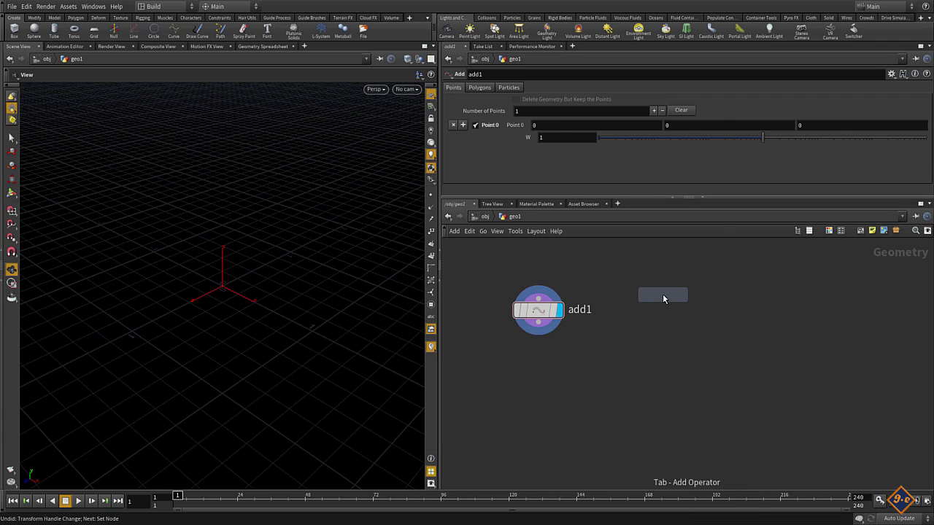
drag(662, 299, 660, 312)
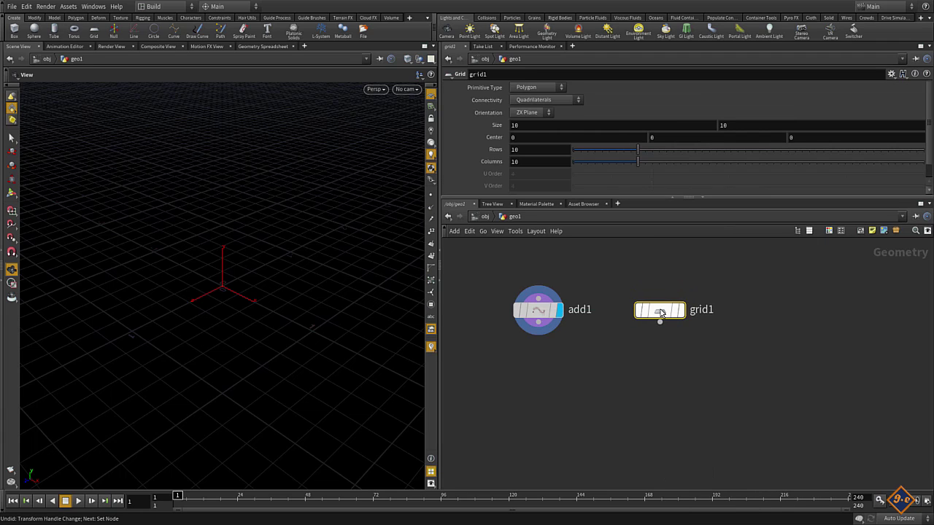
click(682, 310)
scroll(314, 328, down, 3)
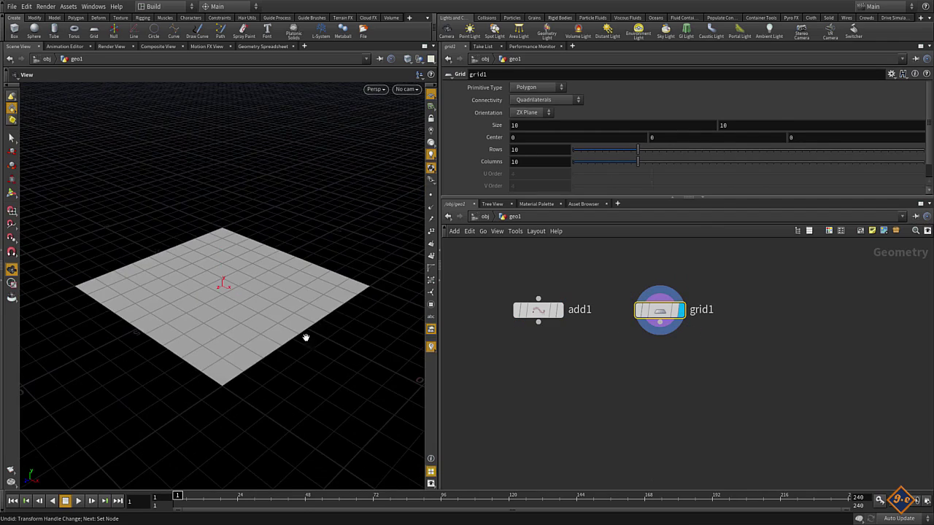
mouse_move(306, 337)
mouse_down()
mouse_move(243, 338)
mouse_move(273, 362)
mouse_move(260, 356)
mouse_move(367, 355)
mouse_move(273, 362)
mouse_move(289, 363)
mouse_move(238, 335)
mouse_move(243, 358)
mouse_move(281, 364)
mouse_move(213, 327)
mouse_move(211, 344)
mouse_move(211, 327)
mouse_up()
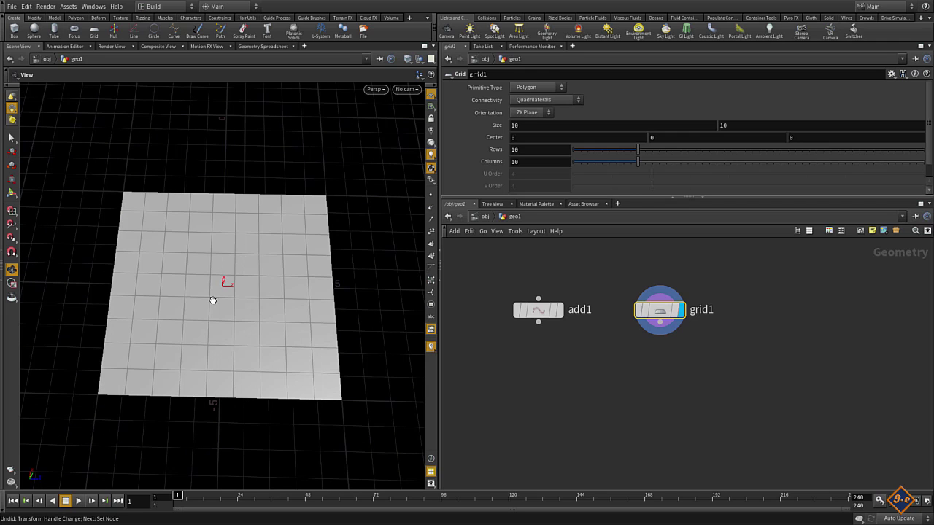
mouse_move(212, 291)
mouse_down()
mouse_move(208, 235)
mouse_move(188, 307)
mouse_up()
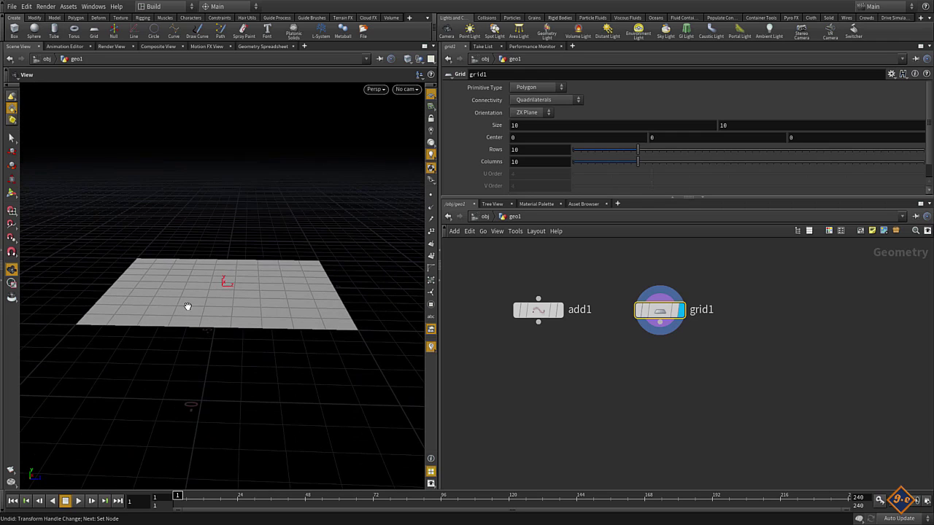
mouse_move(218, 280)
mouse_down()
mouse_move(225, 321)
mouse_move(277, 333)
mouse_up()
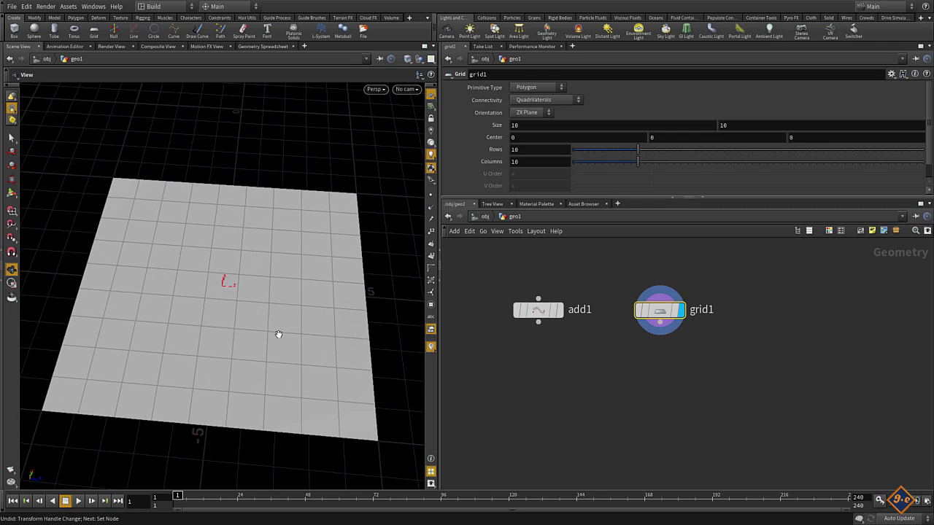
mouse_move(214, 329)
mouse_down()
mouse_move(198, 327)
mouse_move(211, 334)
mouse_move(198, 339)
mouse_move(206, 405)
mouse_up()
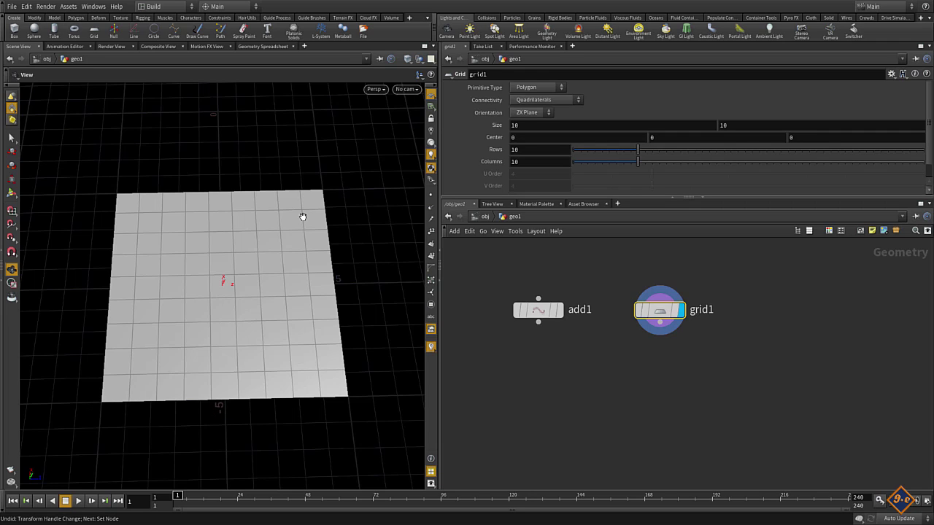
middle_drag(200, 329, 224, 299)
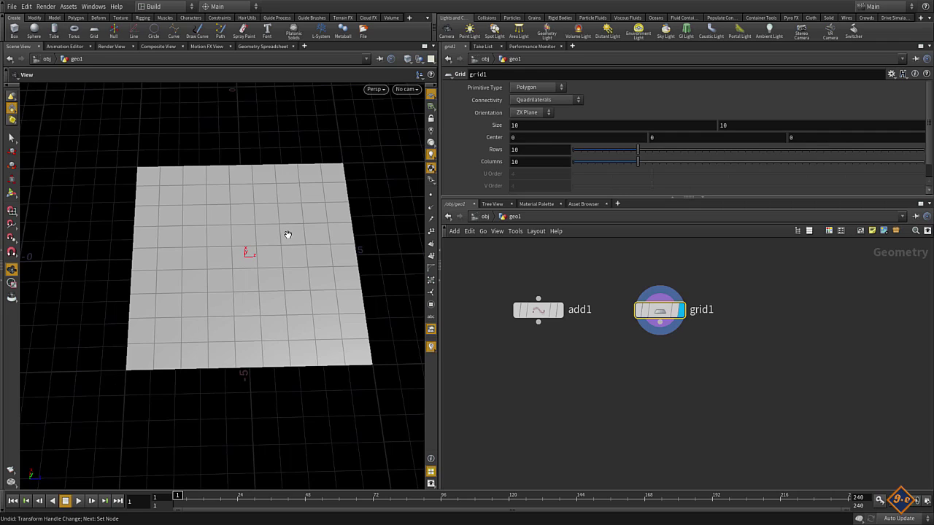
middle_drag(287, 234, 294, 213)
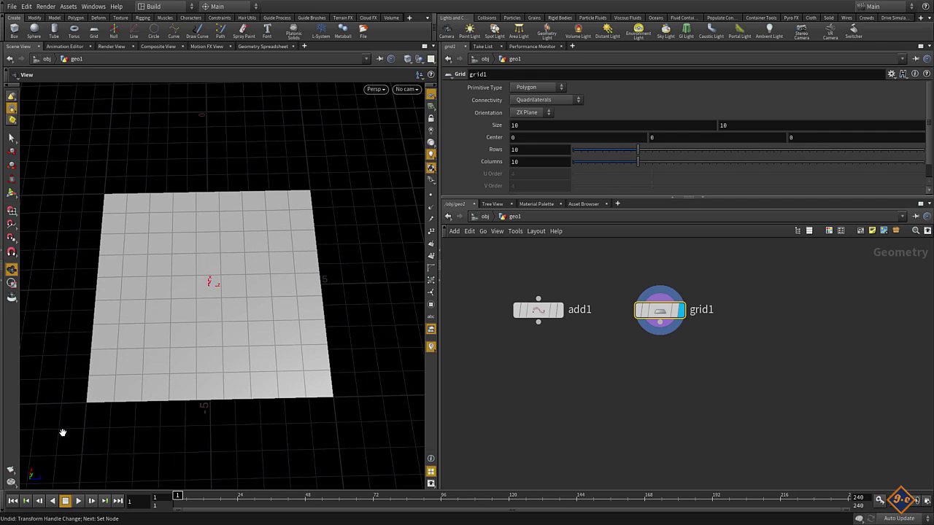
Step: Place add1's Point 0 at -6, 0, -6 and template add1 so it shows with the grid
click(538, 310)
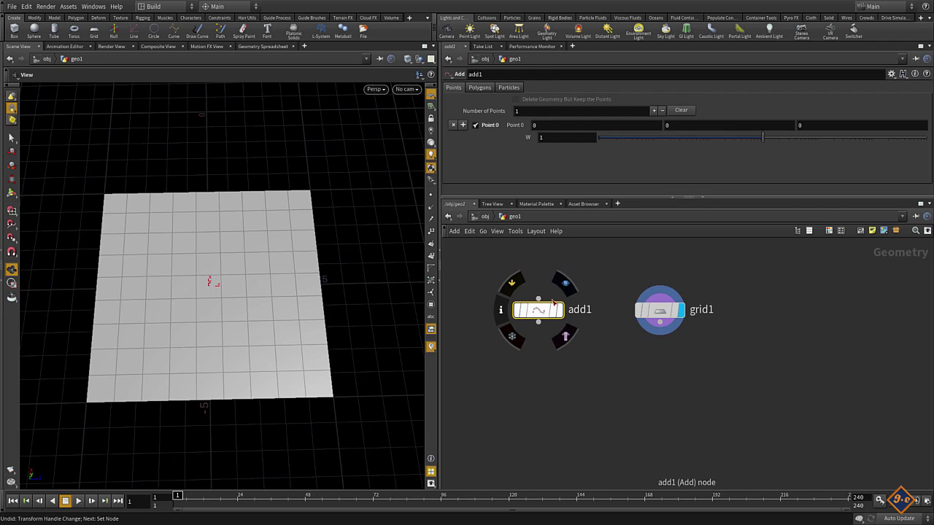
text(-6)
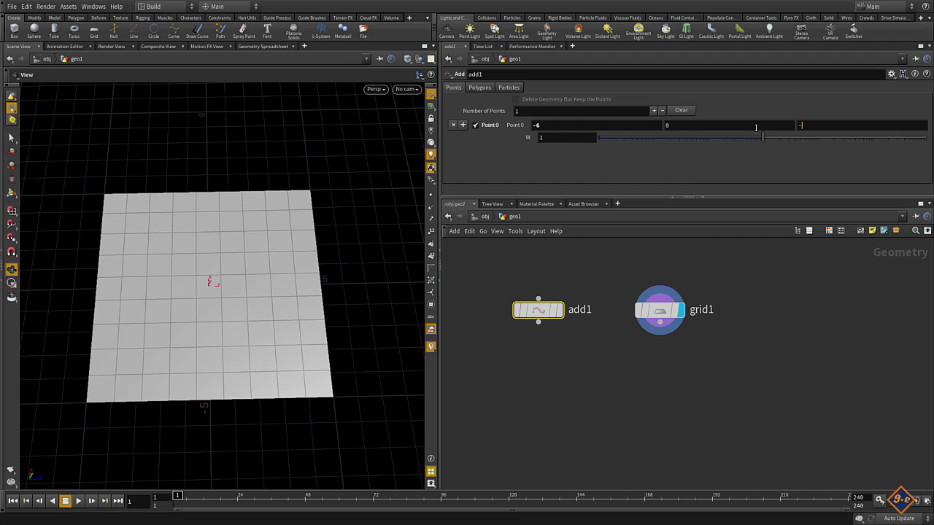
click(558, 311)
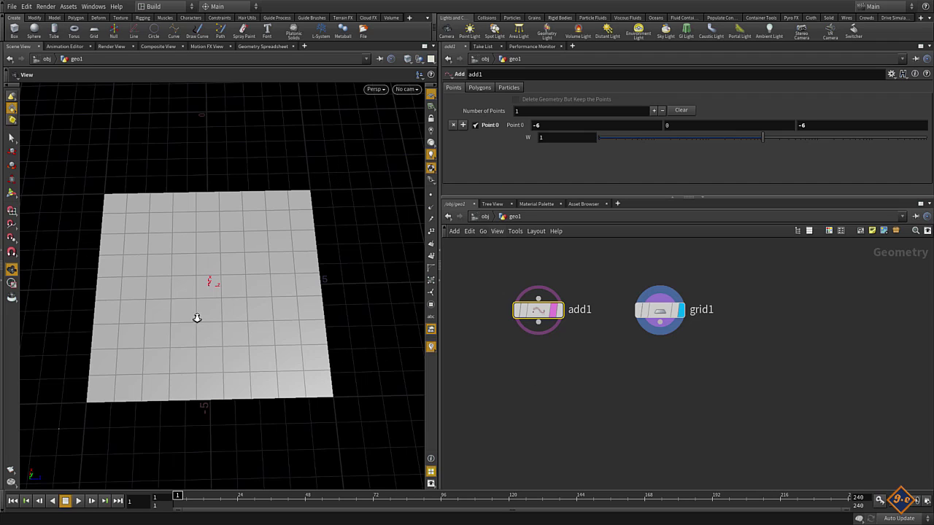
mouse_move(196, 317)
right_down()
mouse_move(233, 307)
mouse_move(219, 352)
right_up()
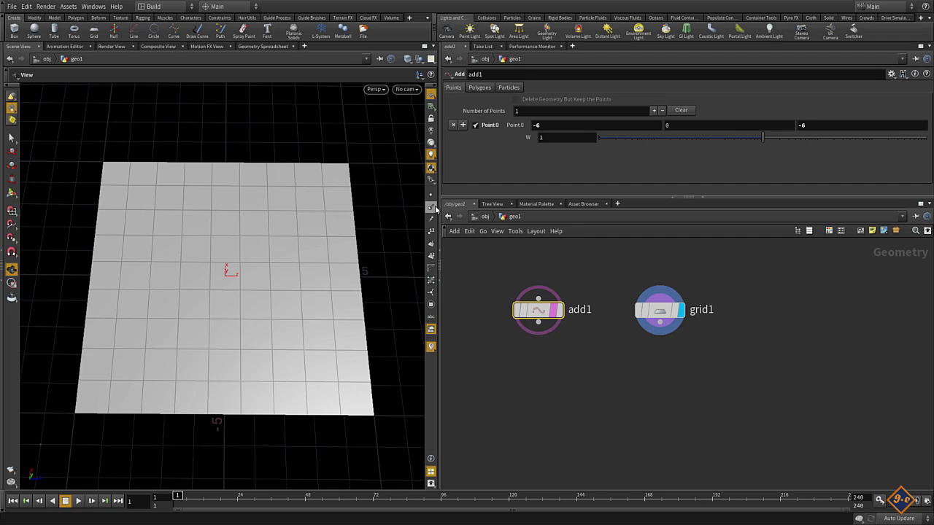
Step: Display the grid's point numbers, frame the grid, and bring up the operator list
click(431, 233)
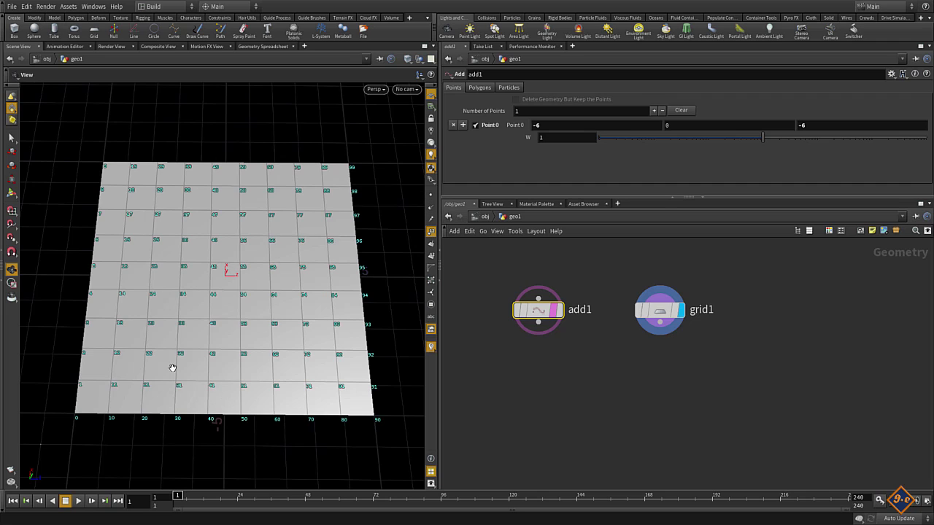
scroll(124, 433, up, 3)
middle_drag(150, 436, 221, 357)
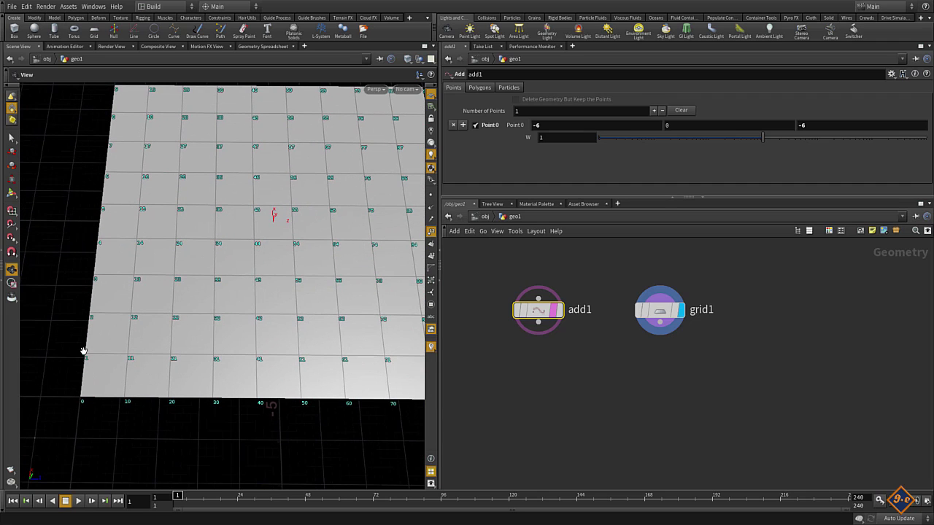
key(h)
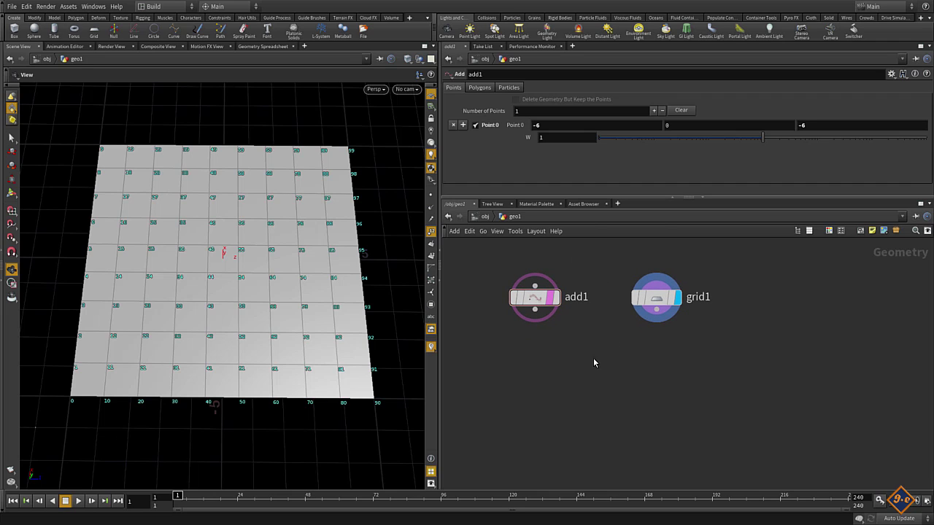
key(Tab)
Step: Add a Solver node fed by add1 in input 1 and grid1 in input 2, then dive inside
text(so)
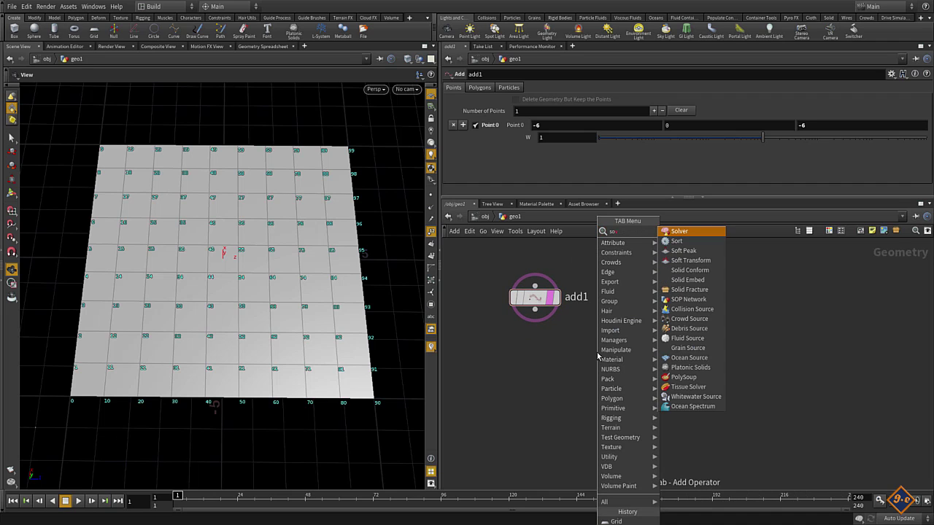
key(Escape)
click(596, 352)
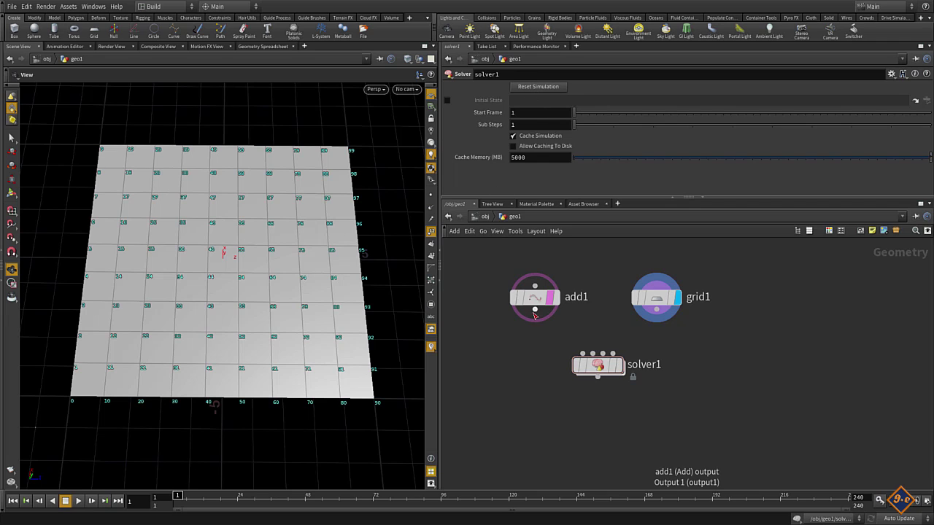
drag(534, 310, 582, 353)
drag(657, 310, 597, 347)
click(592, 353)
double_click(598, 365)
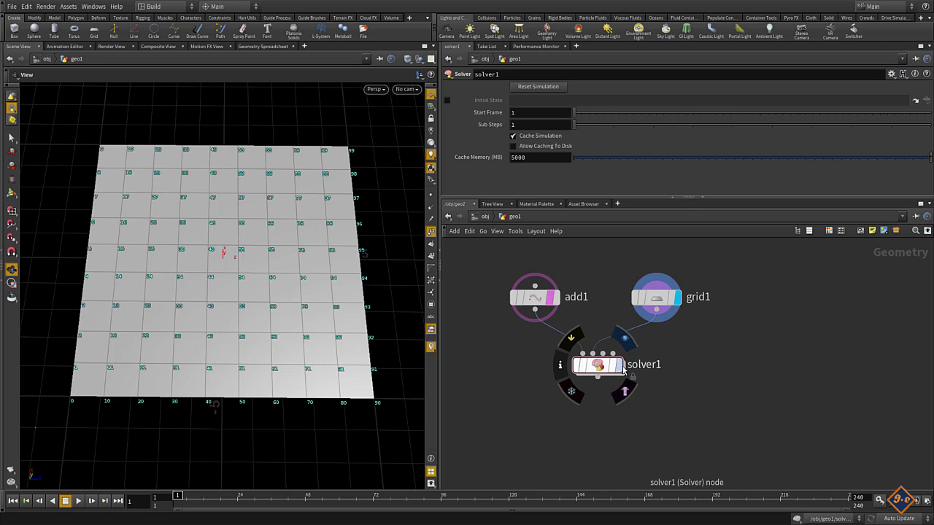
Step: Confirm Input_1 and Input_2 fetch the solver's first and second inputs (opinputpath 0 and 1)
middle_drag(598, 392, 565, 348)
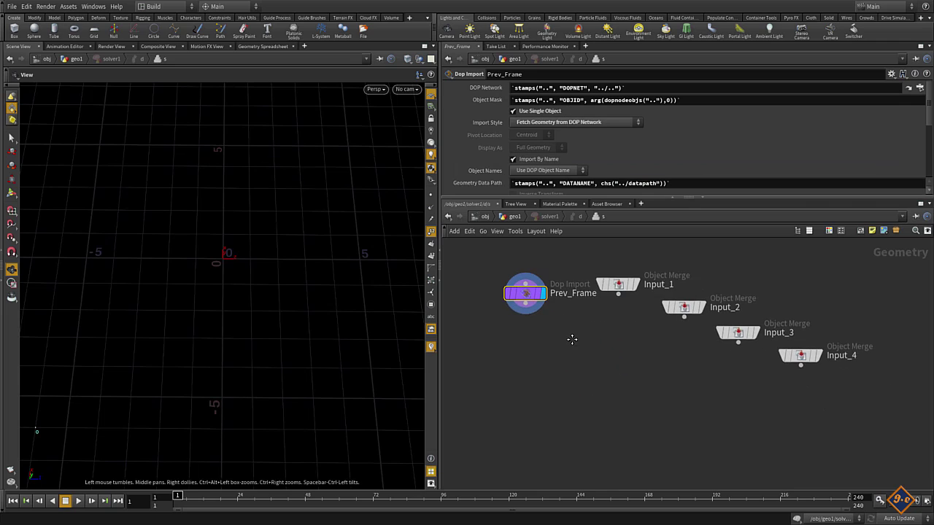
drag(515, 269, 497, 267)
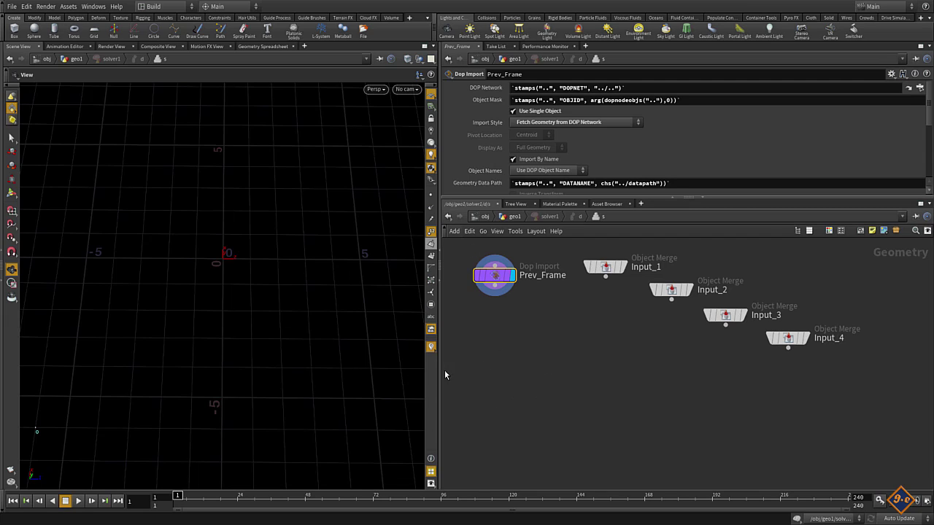
mouse_move(735, 266)
mouse_down()
mouse_move(640, 299)
mouse_move(650, 303)
mouse_up()
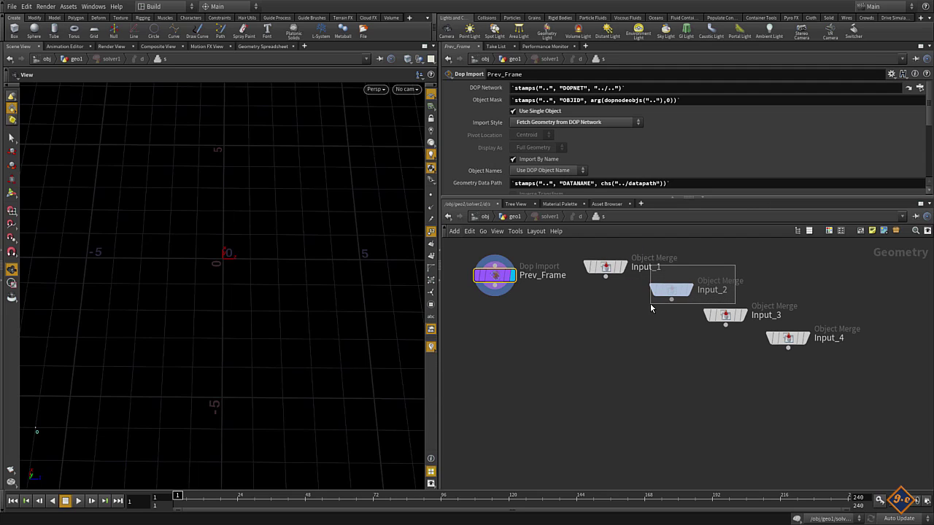
click(602, 268)
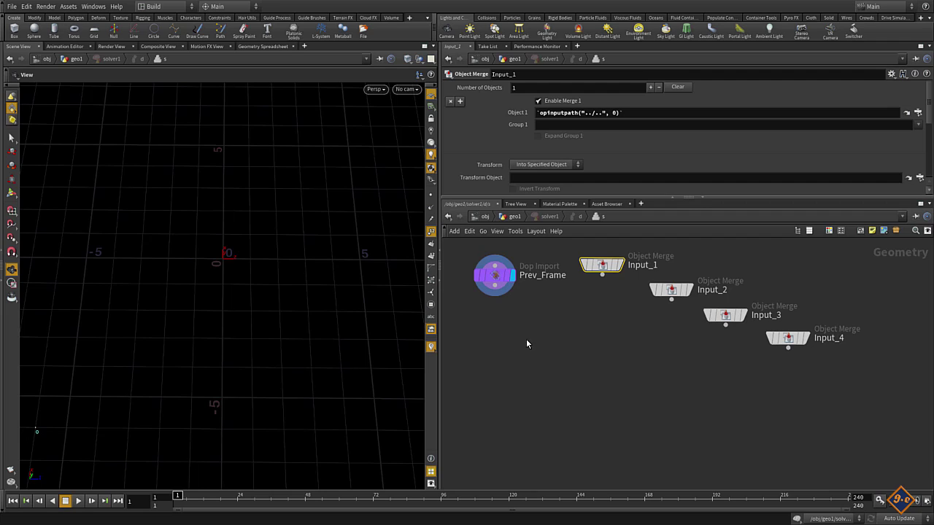
click(542, 363)
key(Tab)
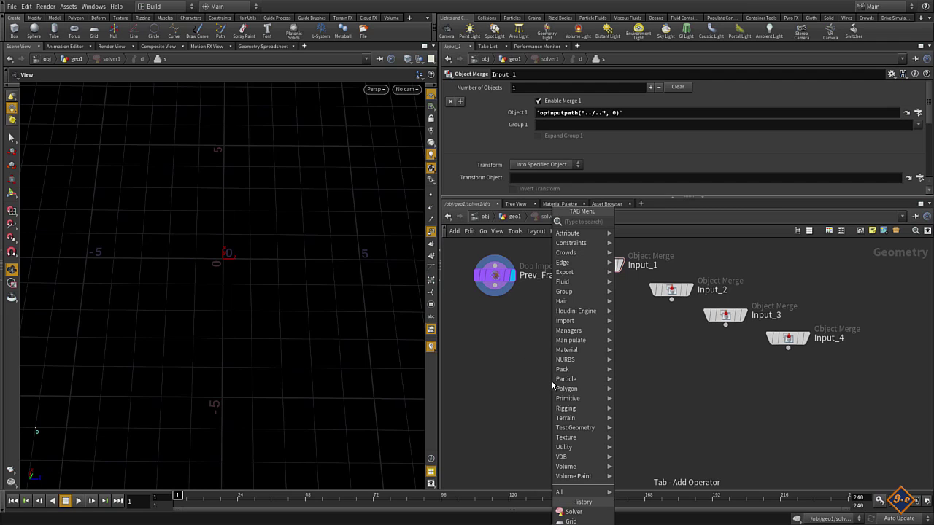
Step: Add a Point Wrangle node, pointwrangle1, and arrange it beside Prev_Frame and the inputs
text(po w)
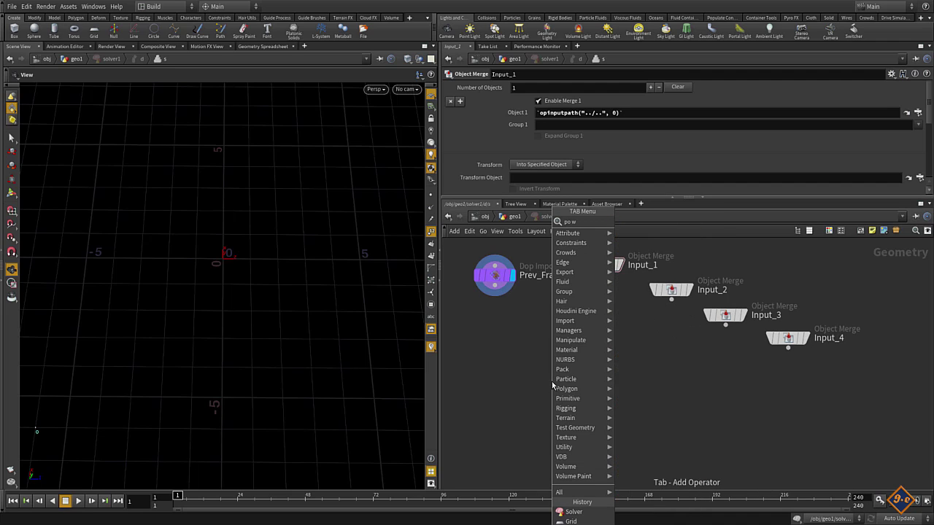
key(Return)
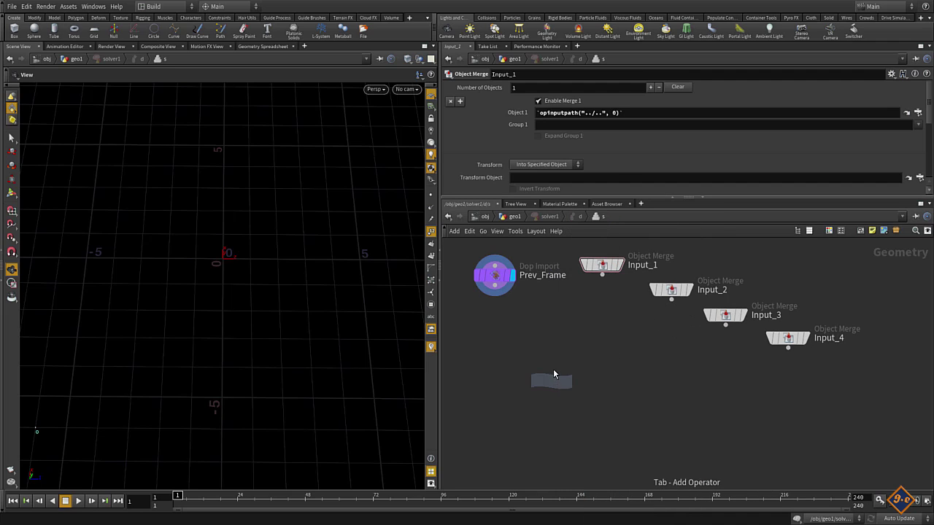
click(553, 359)
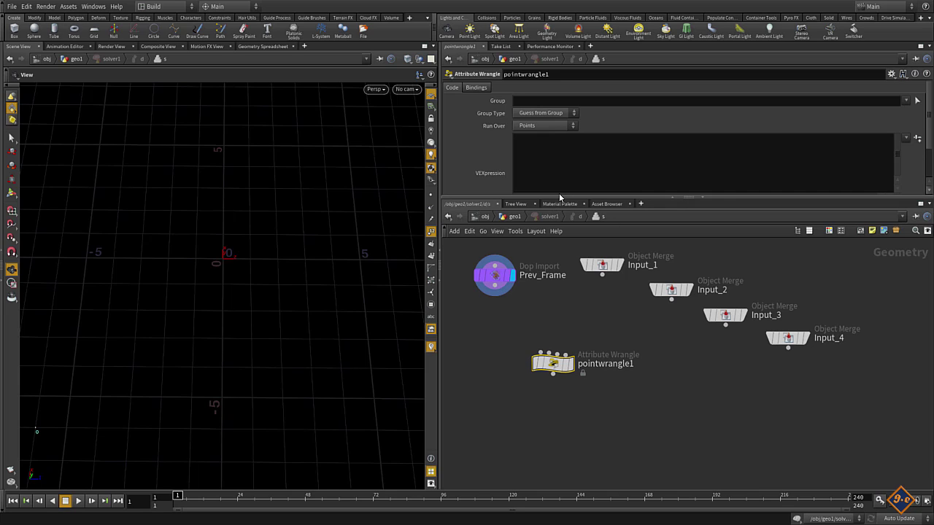
drag(558, 195, 564, 225)
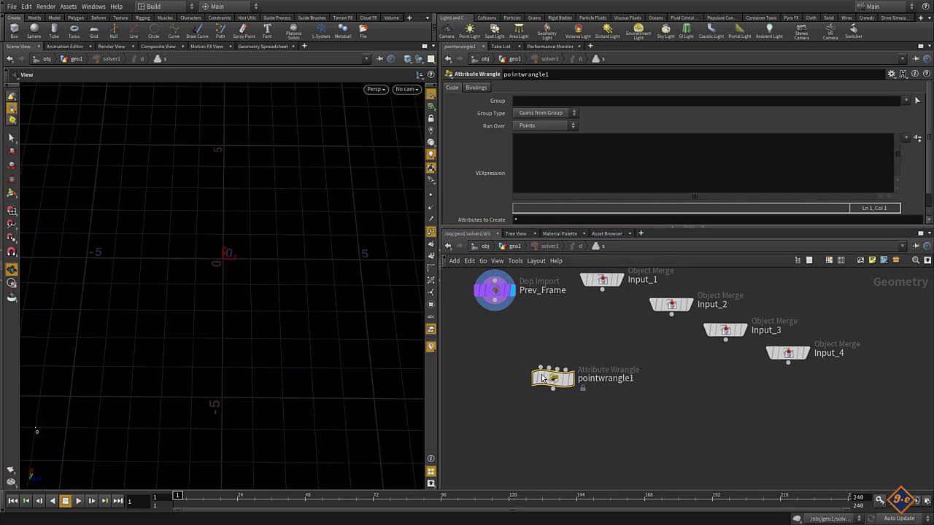
drag(553, 381, 542, 390)
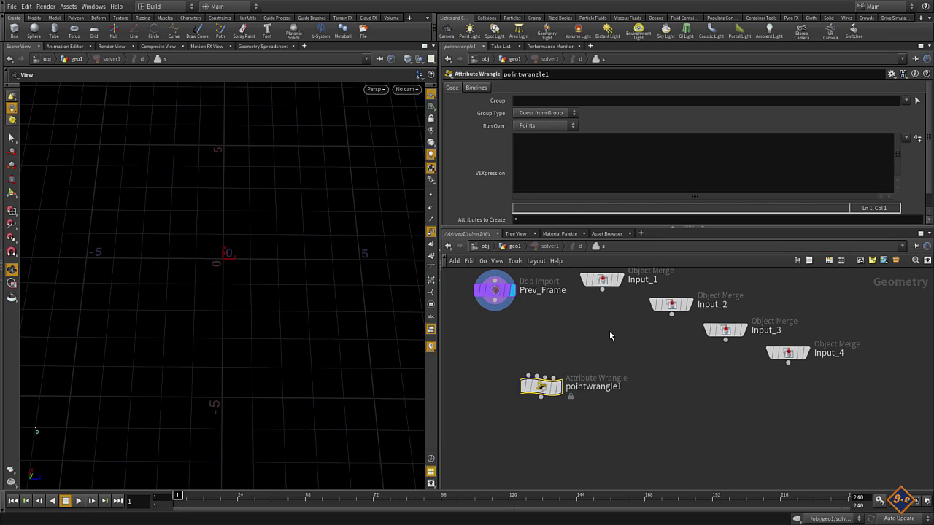
drag(603, 281, 599, 299)
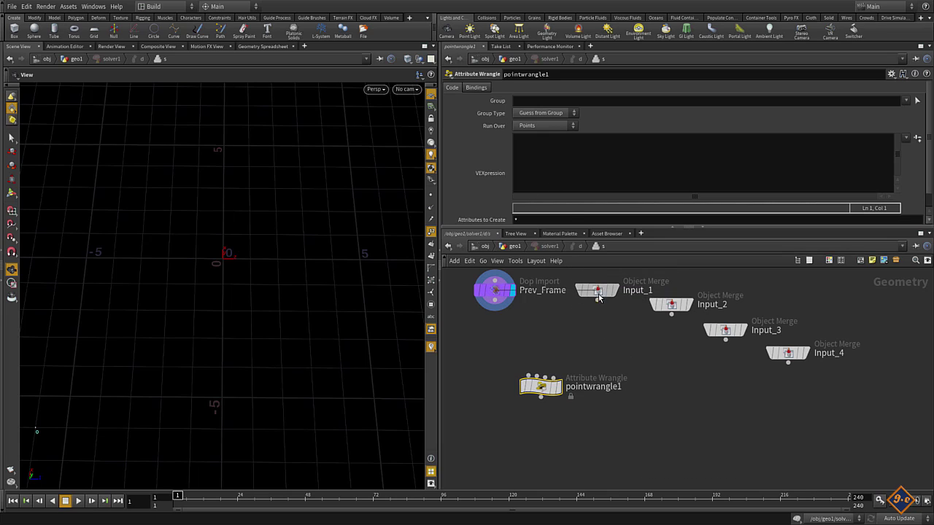
drag(501, 292, 501, 305)
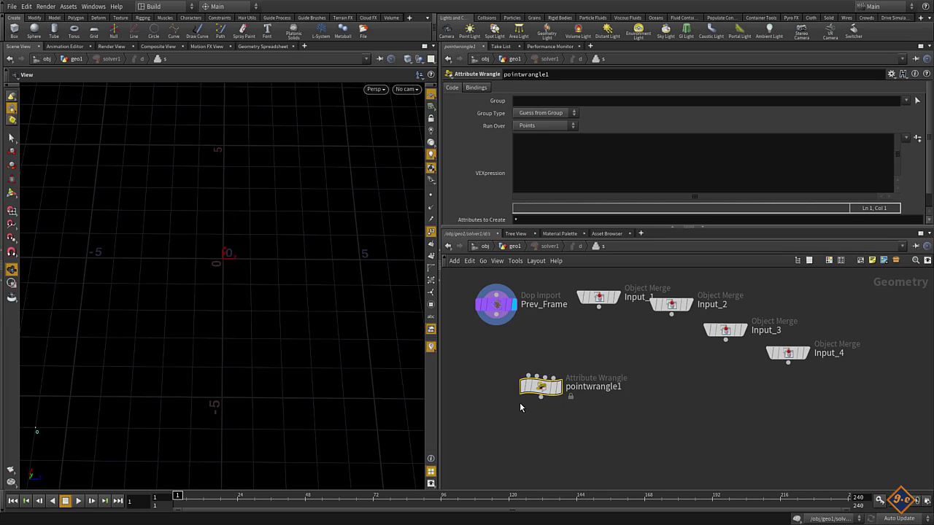
Step: Wire Prev_Frame into pointwrangle1's first input and Input_2 into its second
click(496, 316)
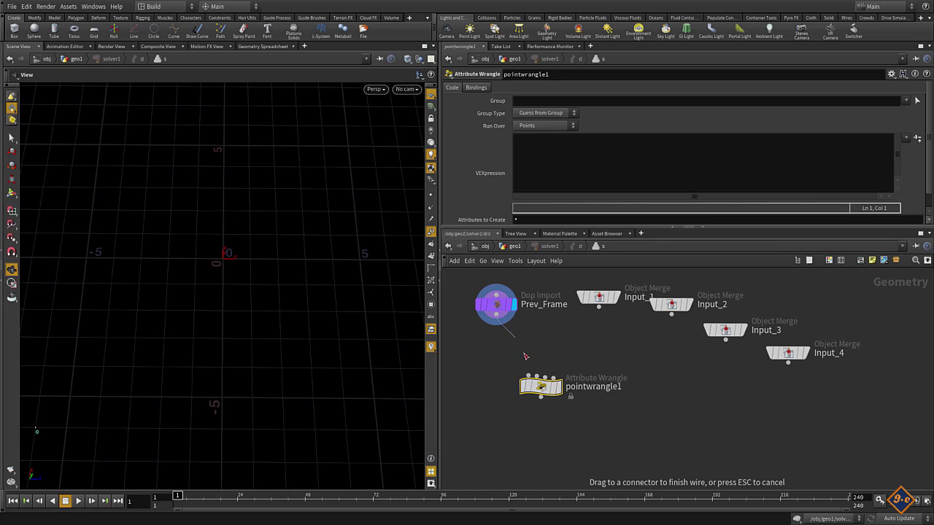
click(528, 376)
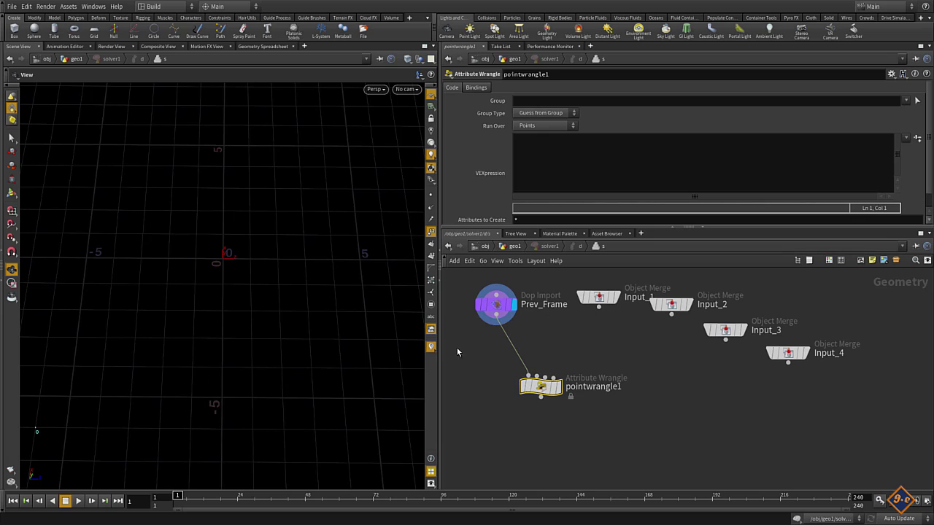
click(598, 307)
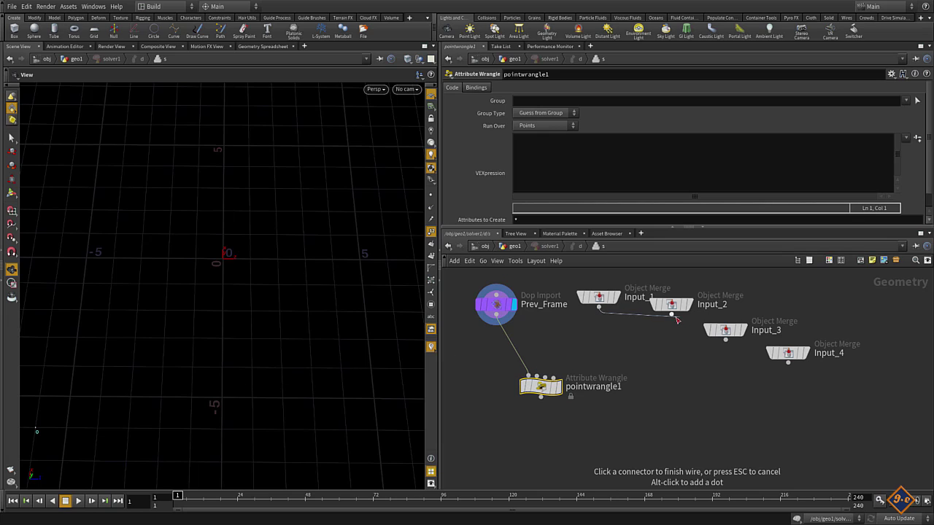
key(Escape)
click(671, 316)
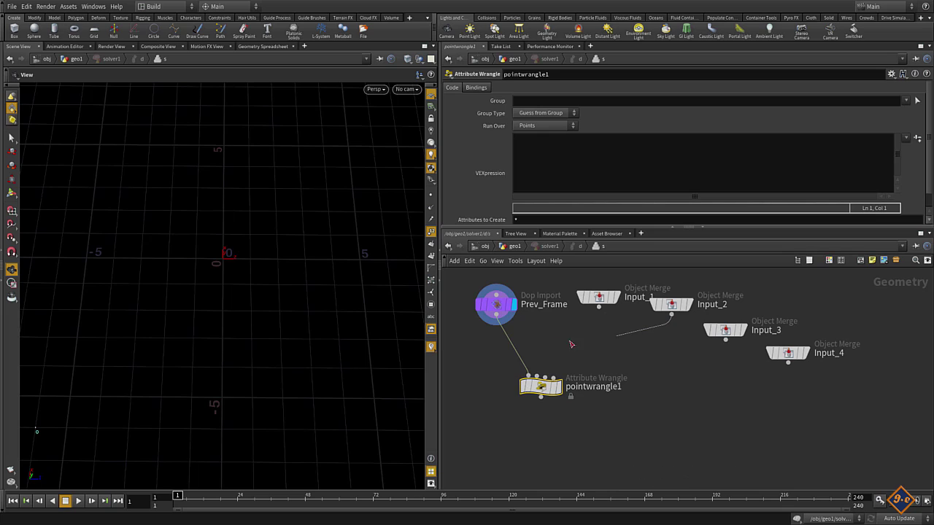
click(542, 372)
drag(553, 391, 565, 403)
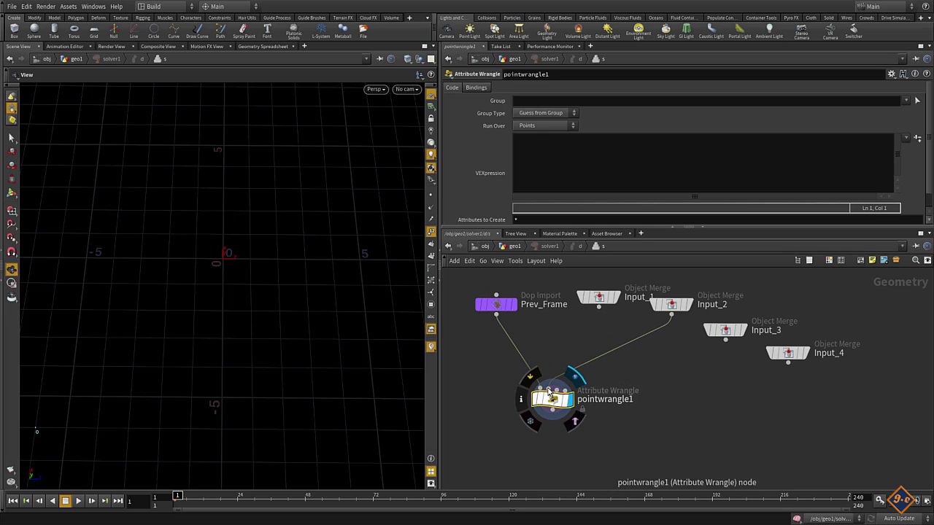
click(532, 149)
text(ve)
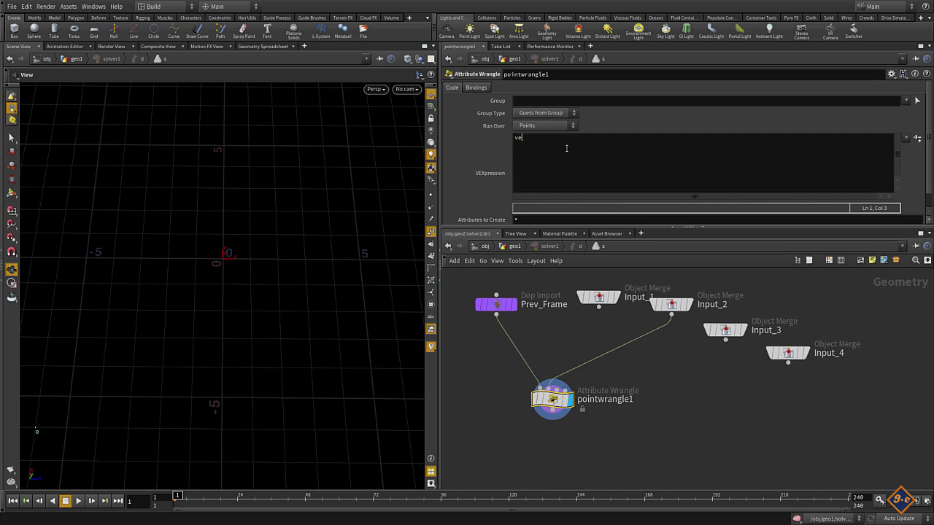
Step: Write 'vector hedef = {6,0,6};' as the first line of pointwrangle1's VEXpression
text(ctor )
text(hefe)
text(def =)
key(ctrl+Return)
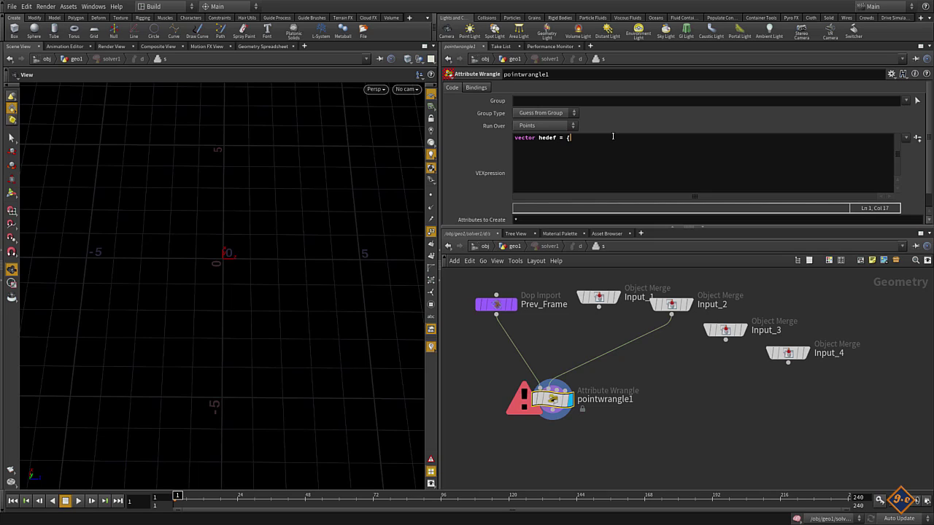
text(6,0,6};)
key(Return)
Step: Add 'vector konum = @P;' and template Input_2 so its grid shows as wireframe
text(vec)
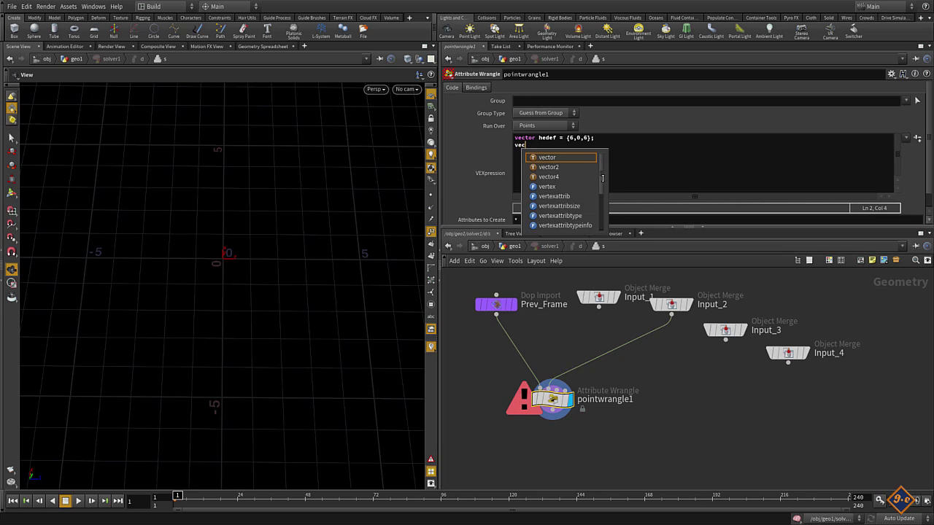
text(tor k)
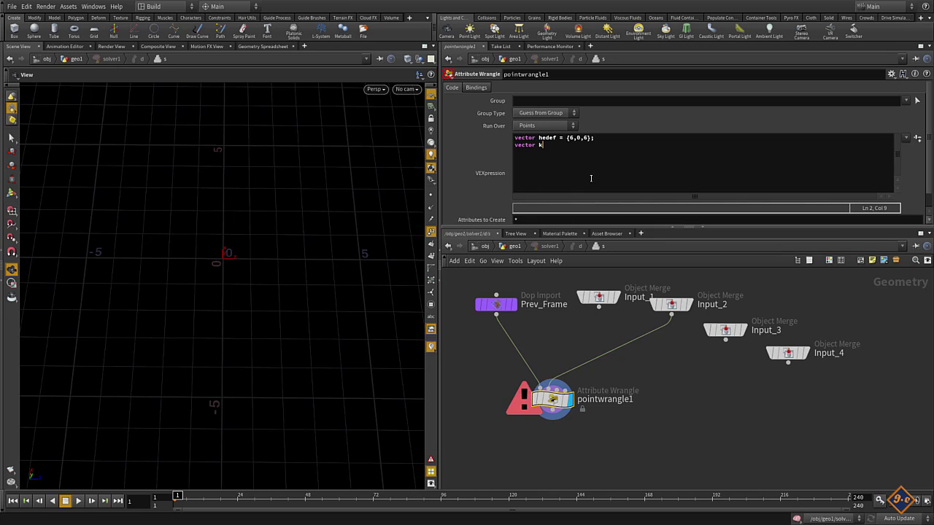
text(om)
key(BackSpace)
key(BackSpace)
key(BackSpace)
text(num)
text(=)
click(539, 218)
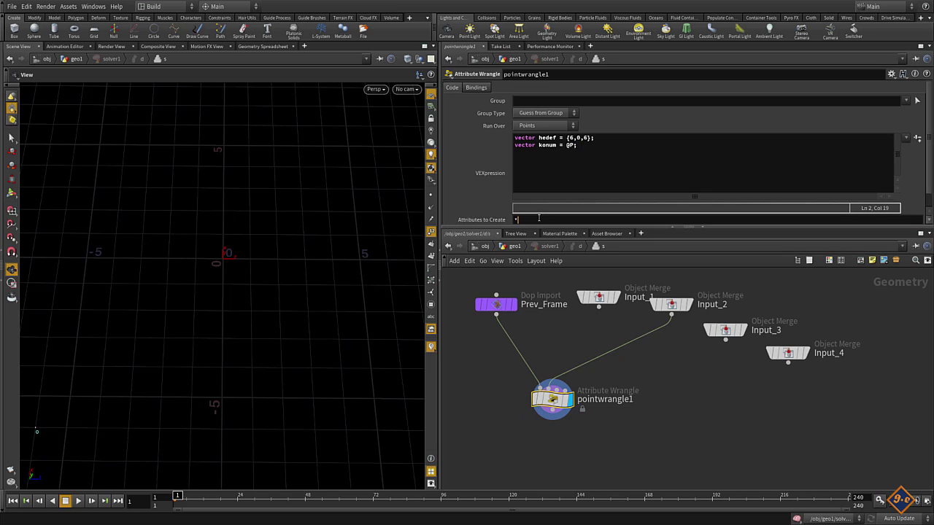
click(590, 151)
key(Return)
click(695, 329)
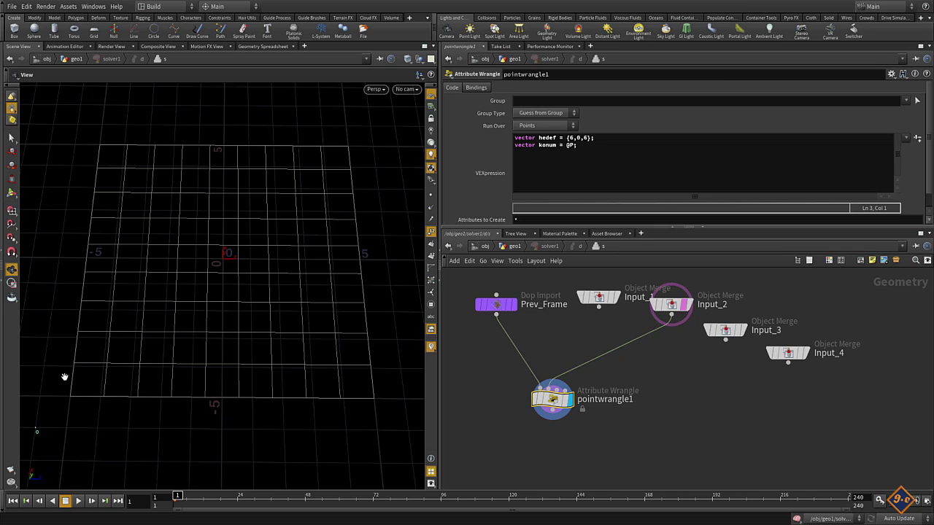
click(688, 306)
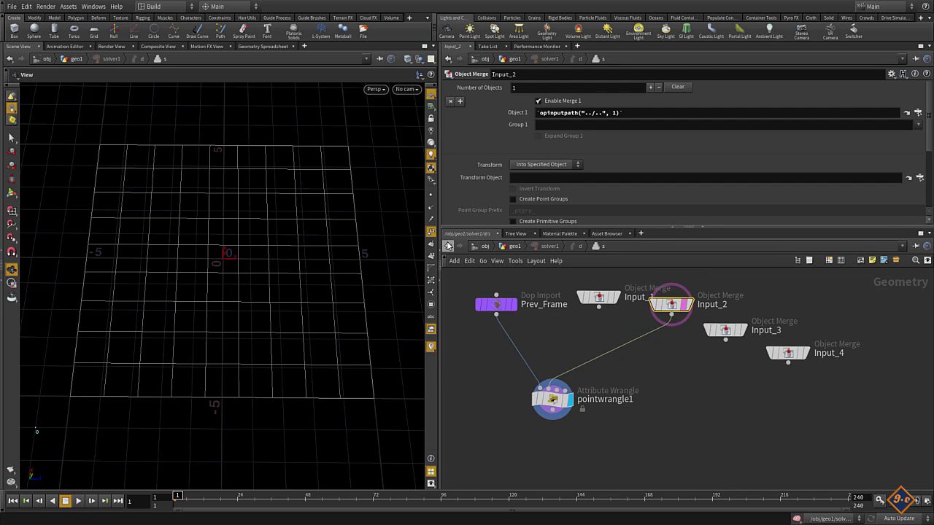
click(688, 305)
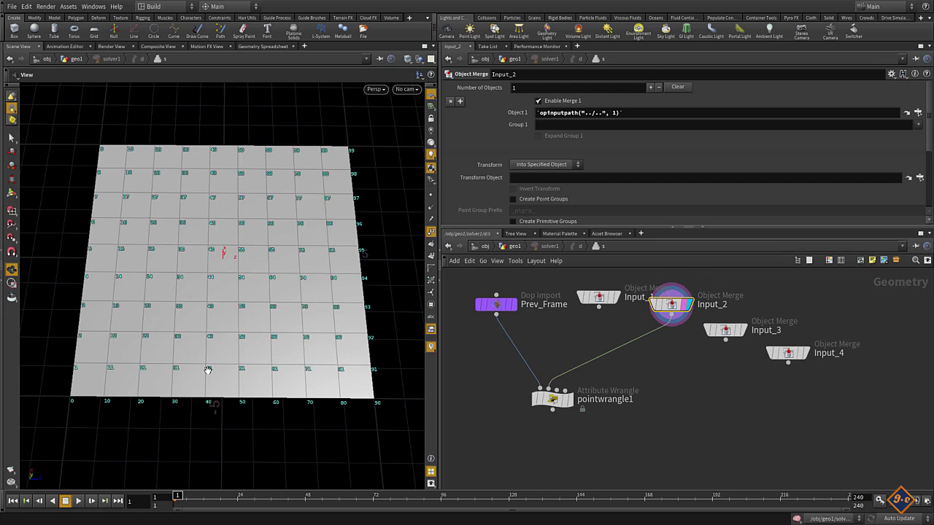
scroll(150, 430, down, 2)
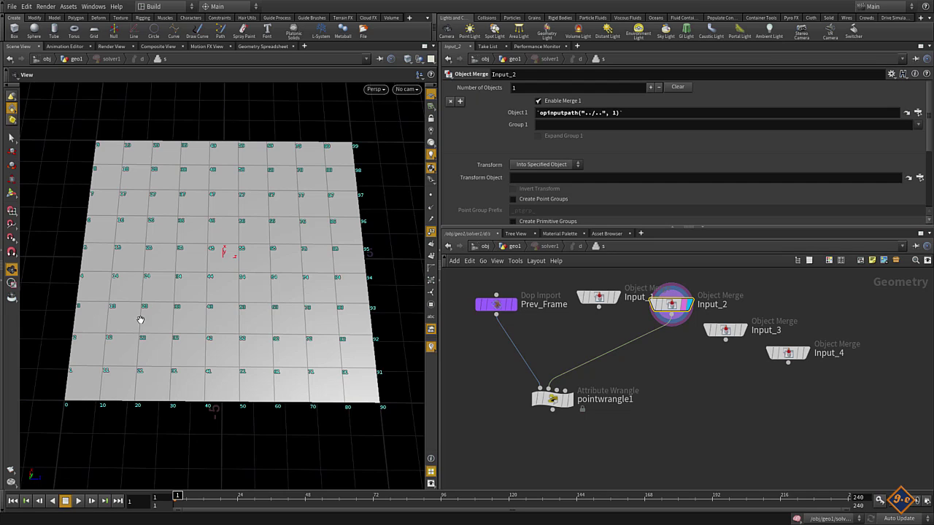
click(11, 223)
click(552, 398)
click(573, 400)
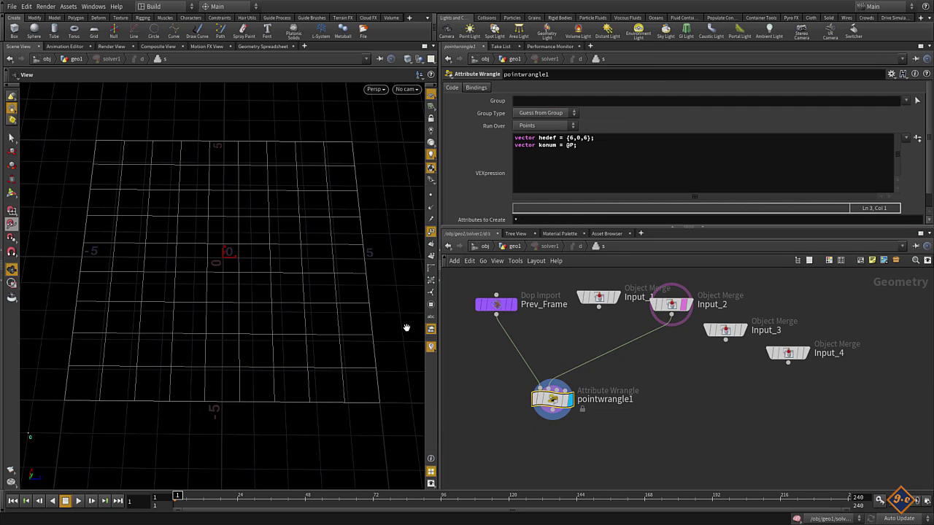
Step: Complete line 3 as nearpoint(1,konum); and store it in int yakinNokta
click(539, 159)
text(earpoint)
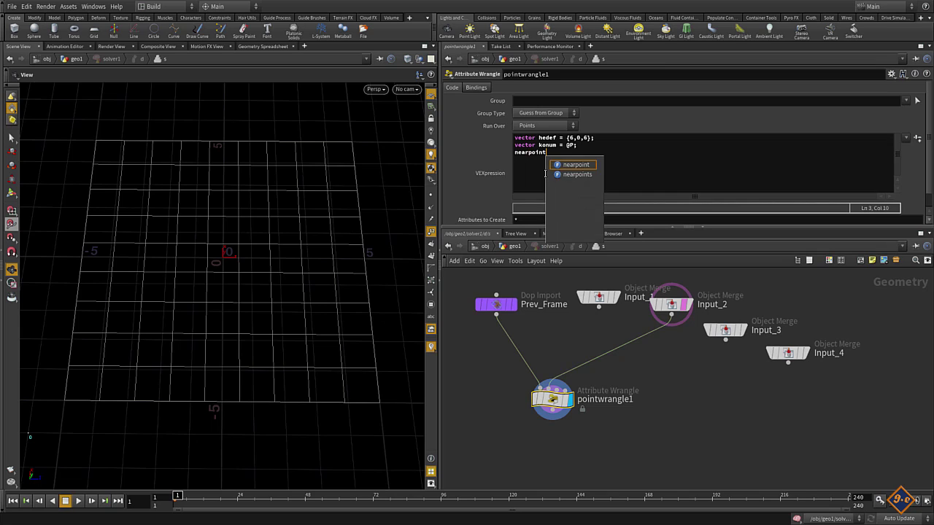
key(Return)
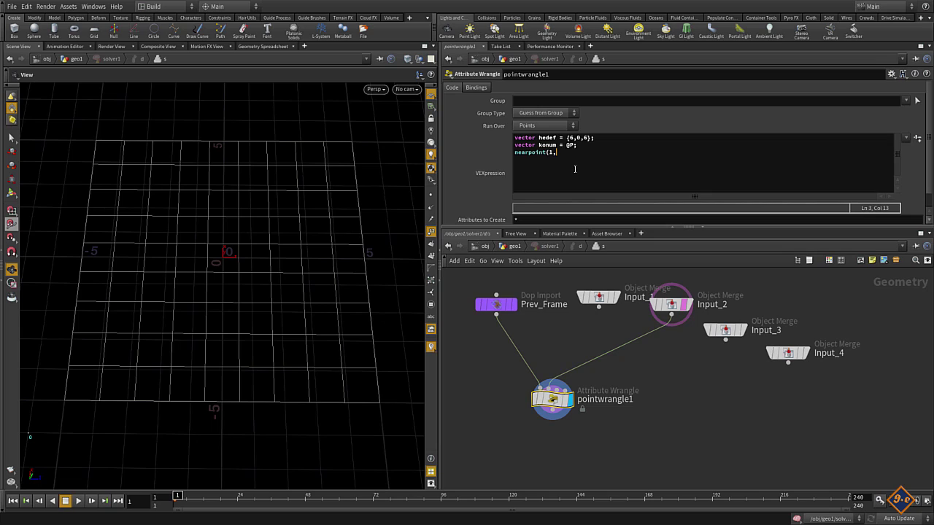
text(konu)
key(BackSpace)
key(BackSpace)
text())
text(;)
click(512, 152)
click(688, 304)
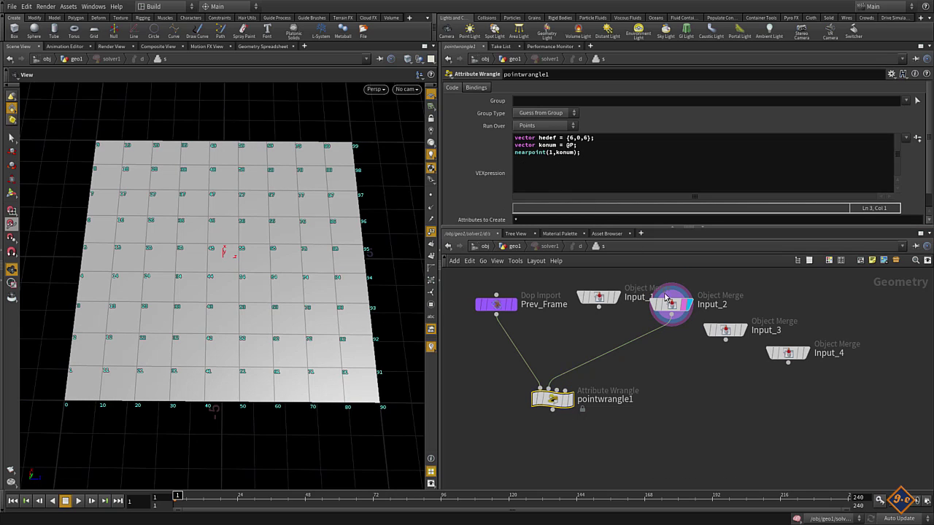
click(569, 399)
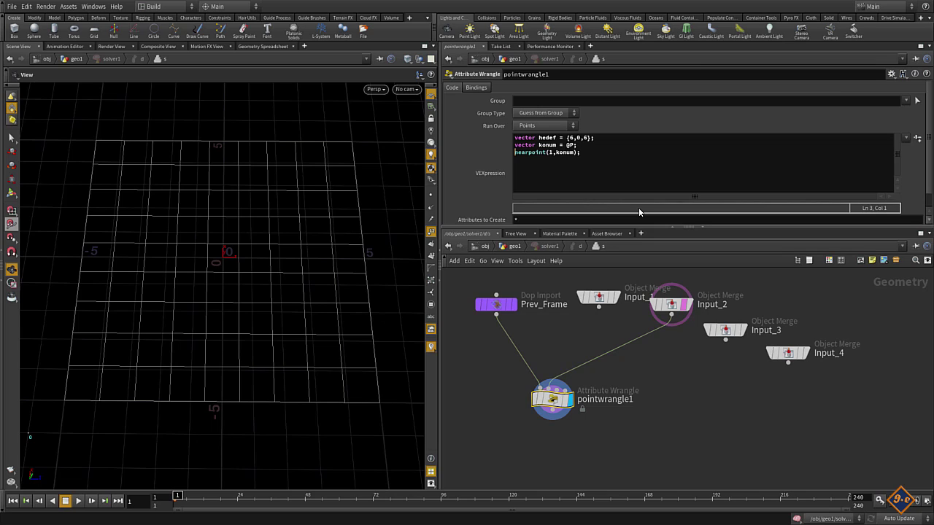
text(int )
text(yakin)
text(Nokt)
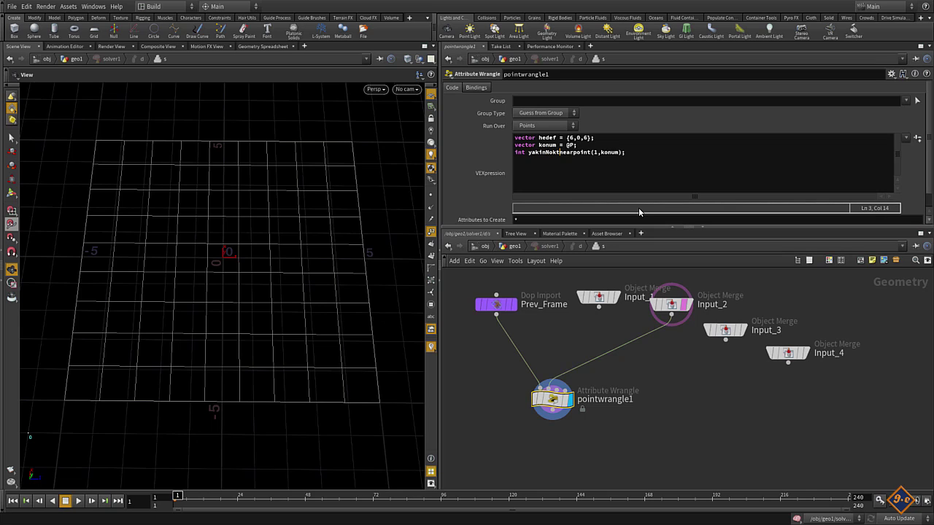
text(a =)
key(Left)
key(Left)
key(Left)
click(652, 178)
Step: Add a fourth line nearpoints(1,yakinNokta); using autocomplete
key(Return)
key(Down)
key(Return)
text(()
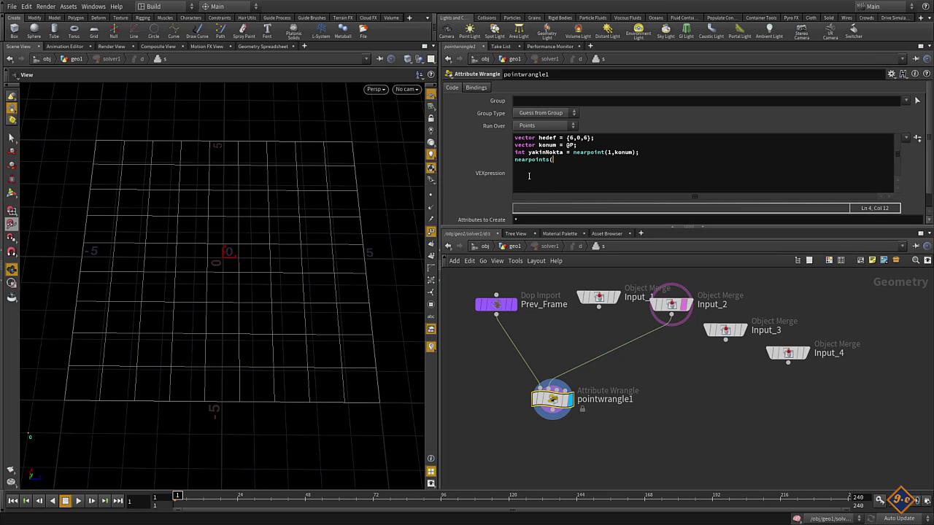
text(1,)
double_click(548, 151)
click(559, 159)
text(yakinNokta))
text(;)
Step: Display Input_2's numbered grid and prefix line 4 with 'int komsular[] = '
click(688, 304)
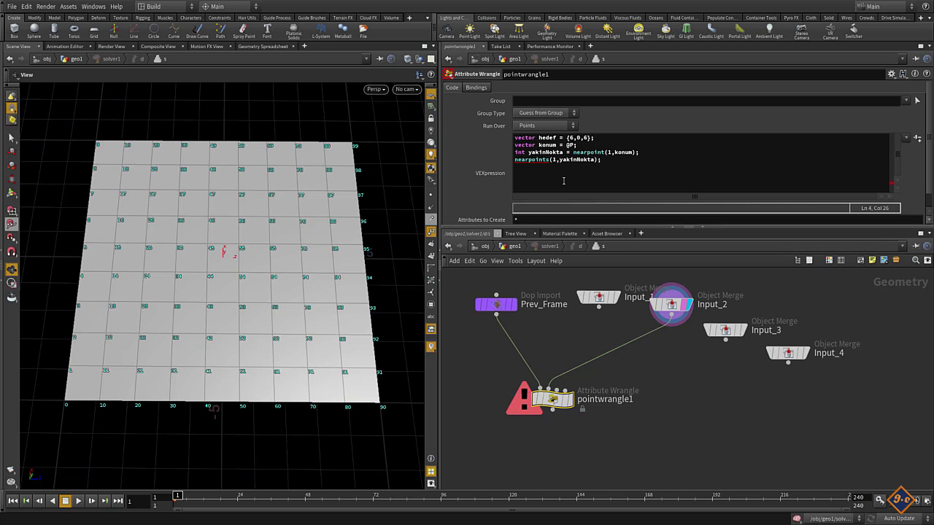
click(512, 160)
text(int )
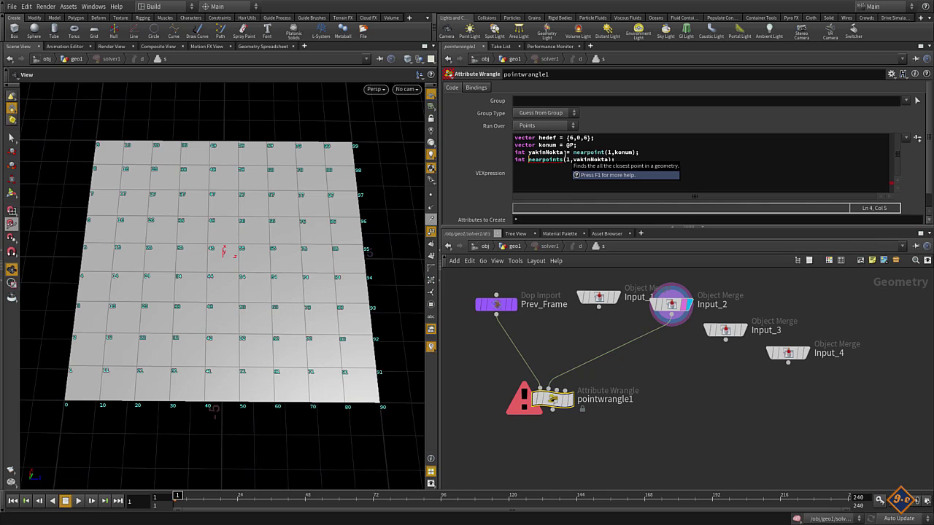
text(komsul)
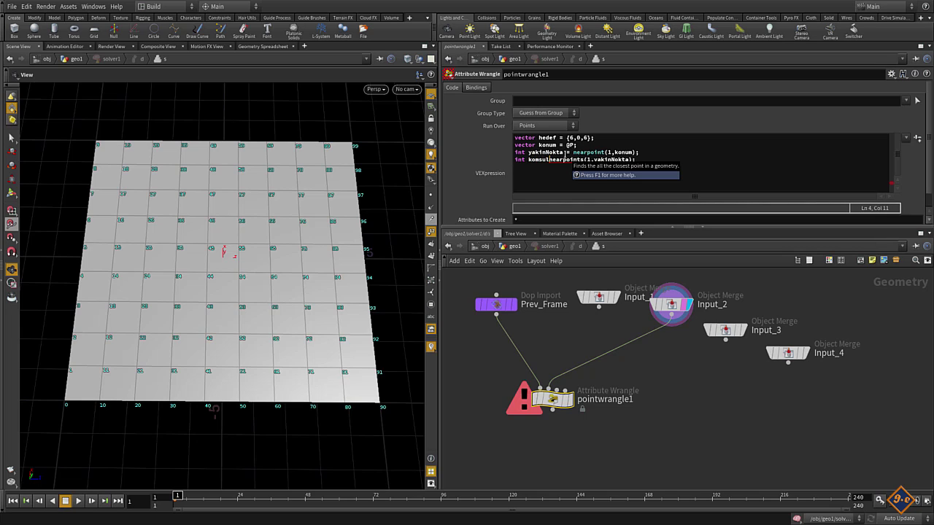
text(ar)
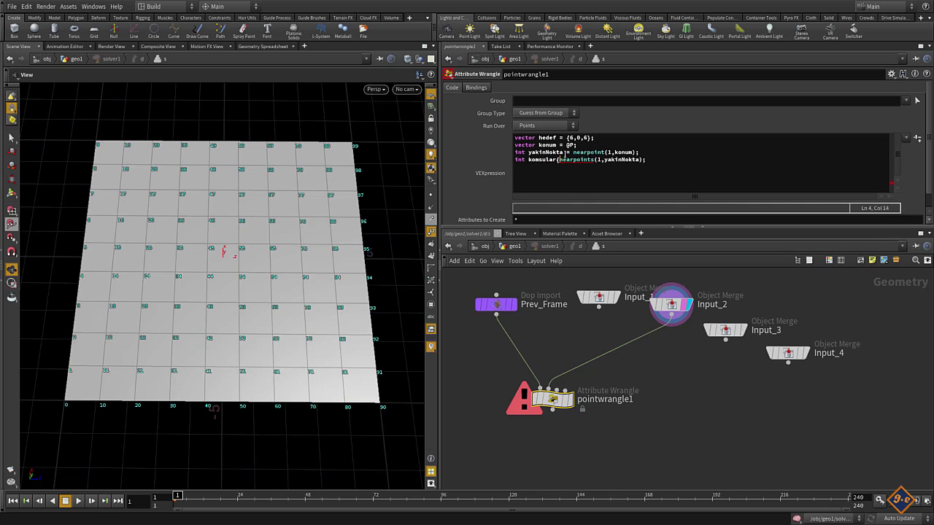
text([] =)
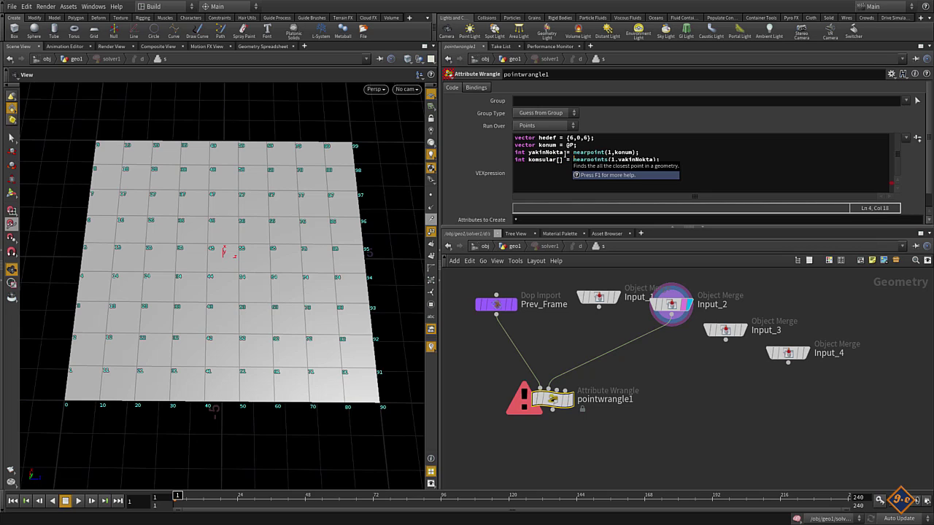
click(558, 159)
click(600, 190)
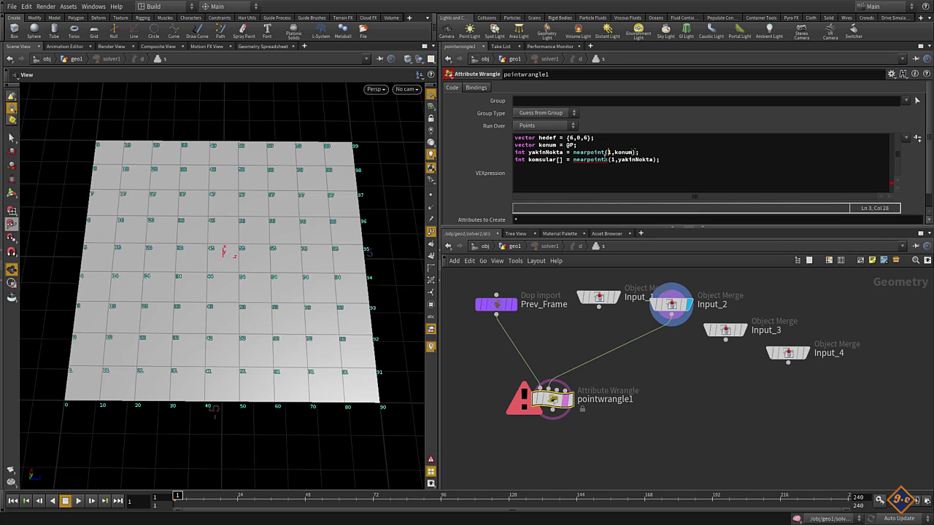
Step: Replace nearpoints on line 4 with neighbours, giving neighbours(1,yakinNokta)
click(591, 159)
double_click(591, 159)
key(BackSpace)
text(n)
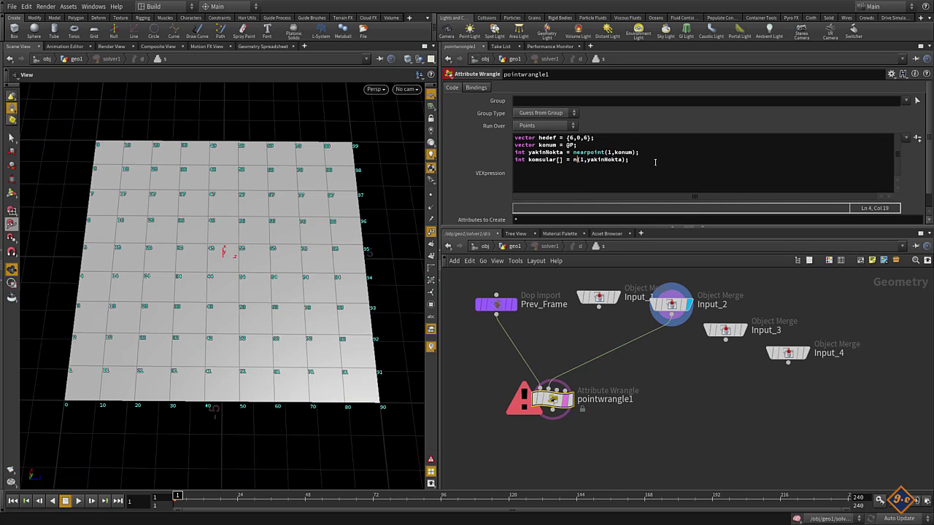
text(ea)
key(Down)
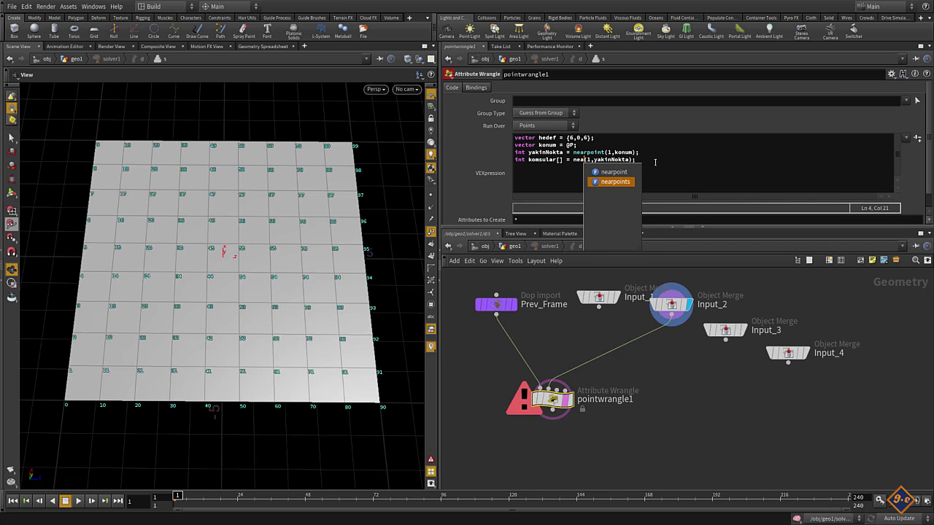
key(BackSpace)
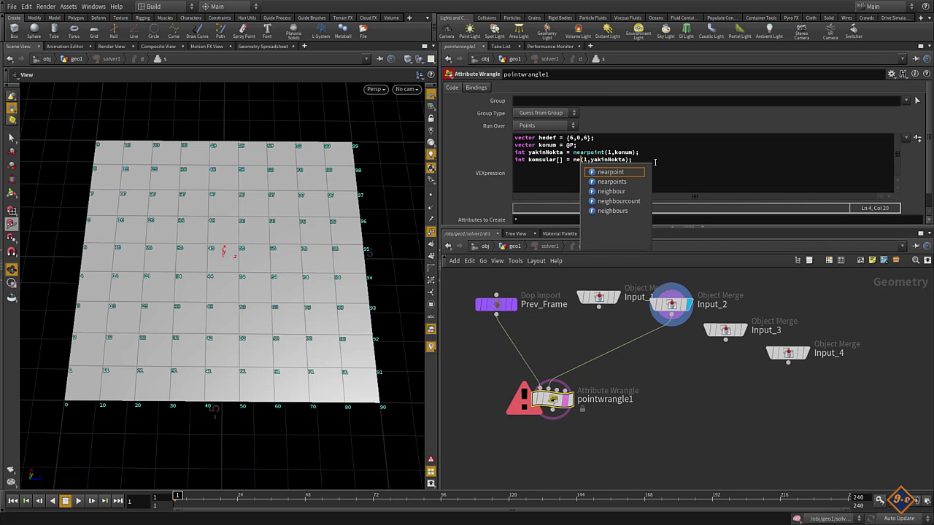
key(Down)
key(Down)
key(Down)
key(Return)
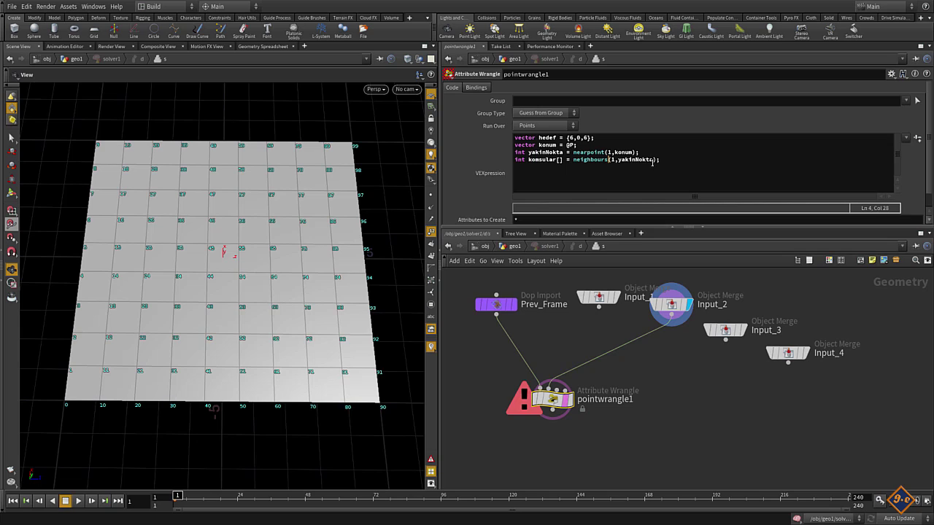
click(632, 168)
click(679, 162)
Step: Add printf("%d",komsular); and display the wrangle so the console prints {10, 1}
key(Return)
text(print)
key(BackSpace)
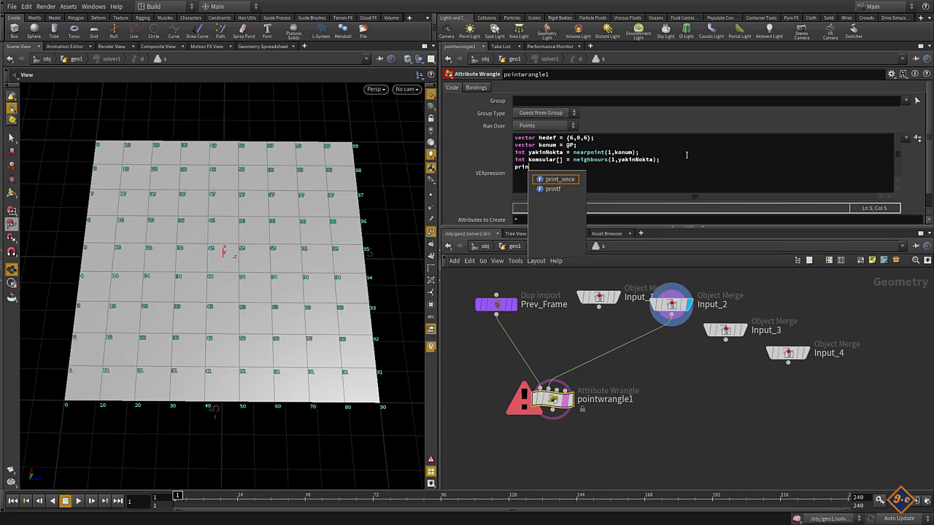
text(tf)
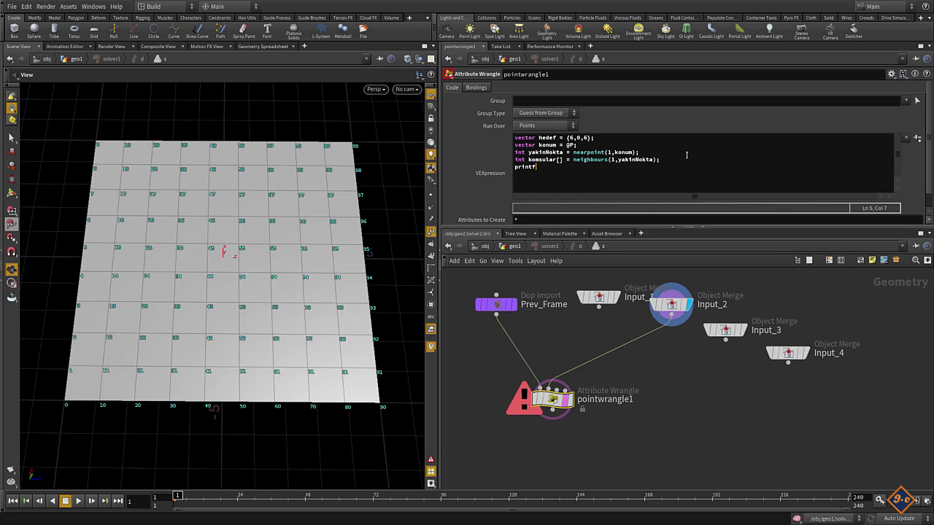
key(BackSpace)
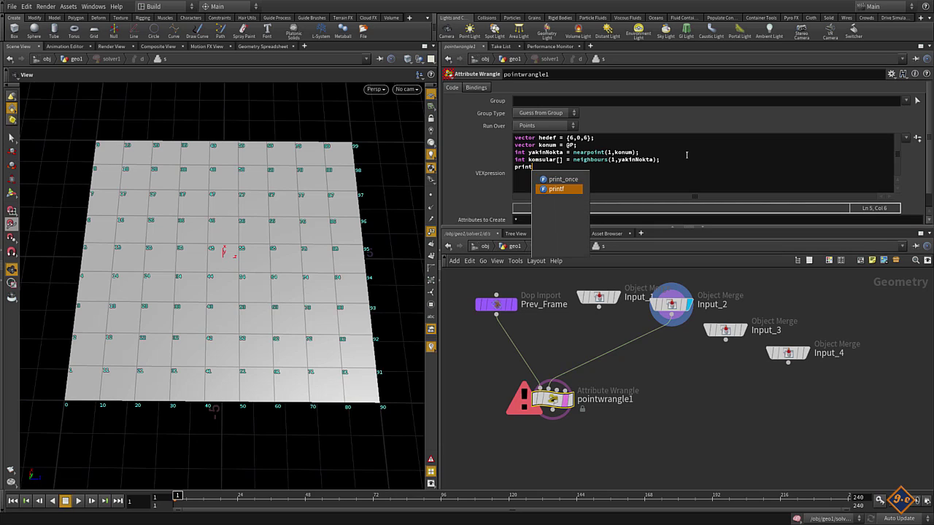
text(f()
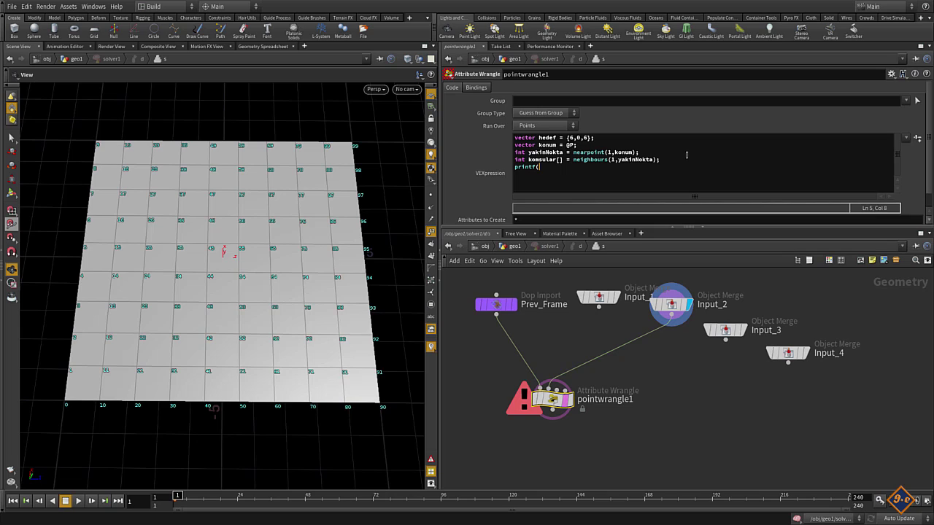
text("",)
text(komular)
key(BackSpace)
key(BackSpace)
key(BackSpace)
key(BackSpace)
text(sular))
text(;)
key(Left)
key(Left)
text(%)
text(d)
click(642, 150)
click(573, 402)
Step: Move the Houdini Console aside, clear it and close it
drag(702, 430, 642, 328)
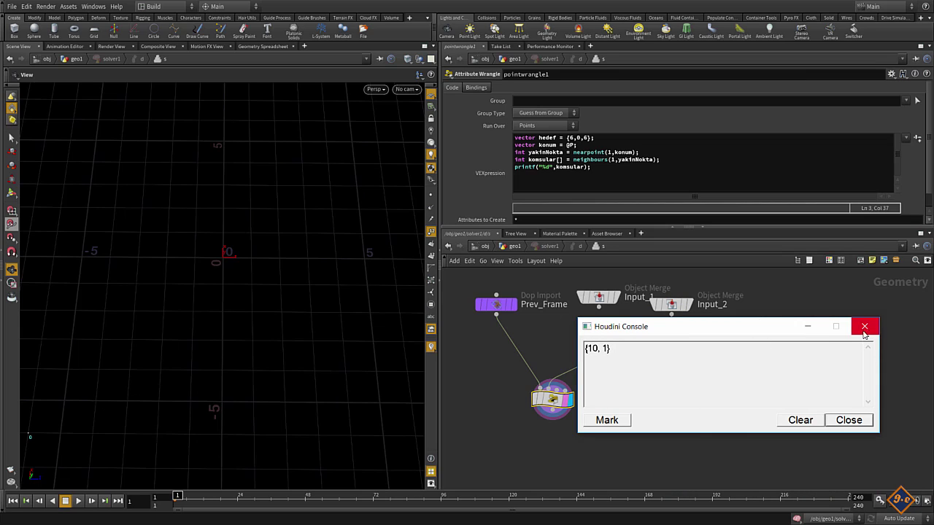
click(807, 427)
click(849, 420)
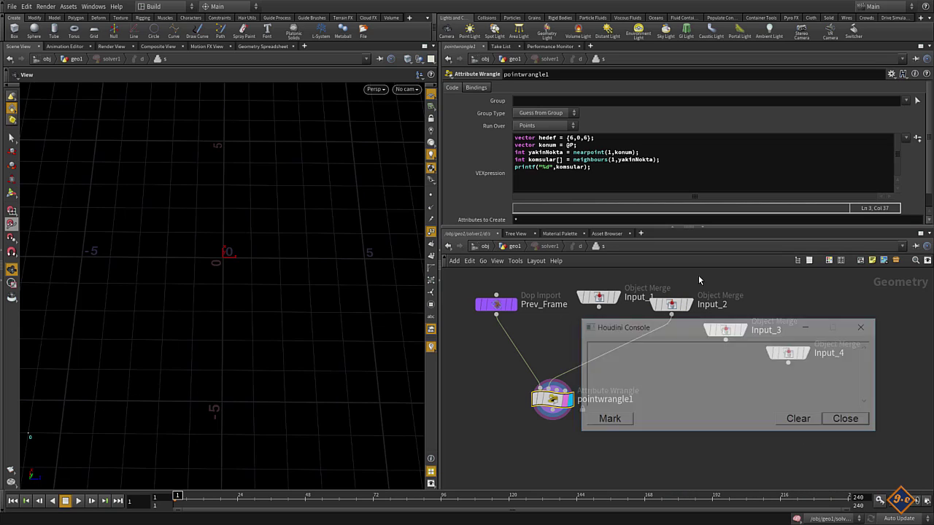
Step: Comment out the printf line with //
click(515, 167)
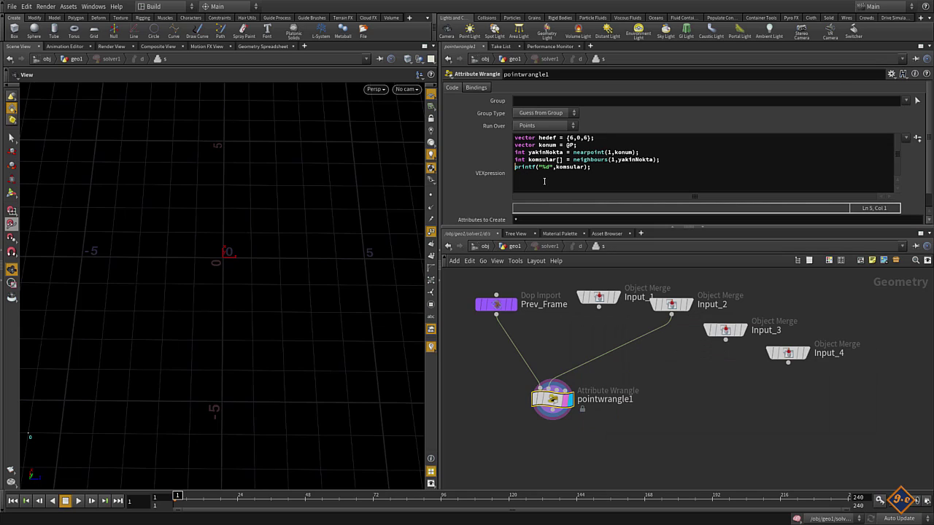
text(//)
click(544, 181)
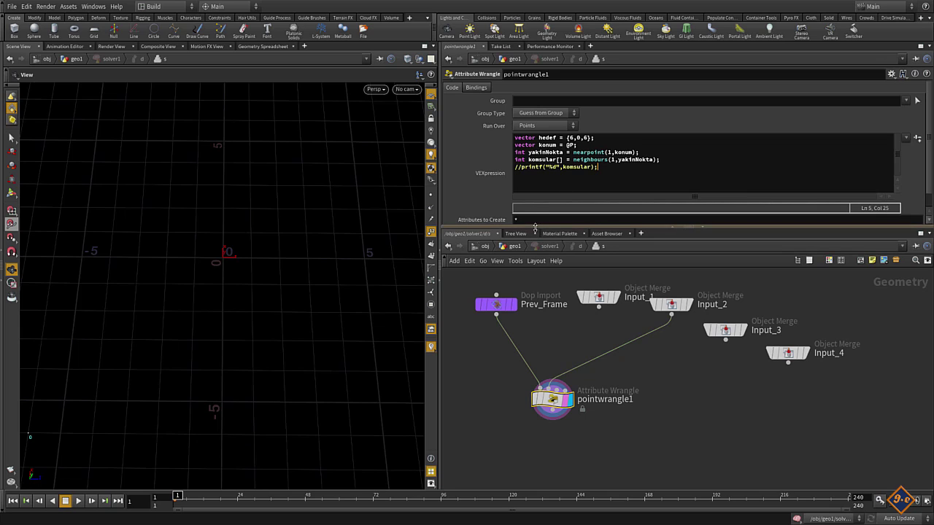
Step: Add a foreach (int komsuindex;komsular) loop and begin its body with vector komsu = point(1,"P",
drag(537, 225, 528, 300)
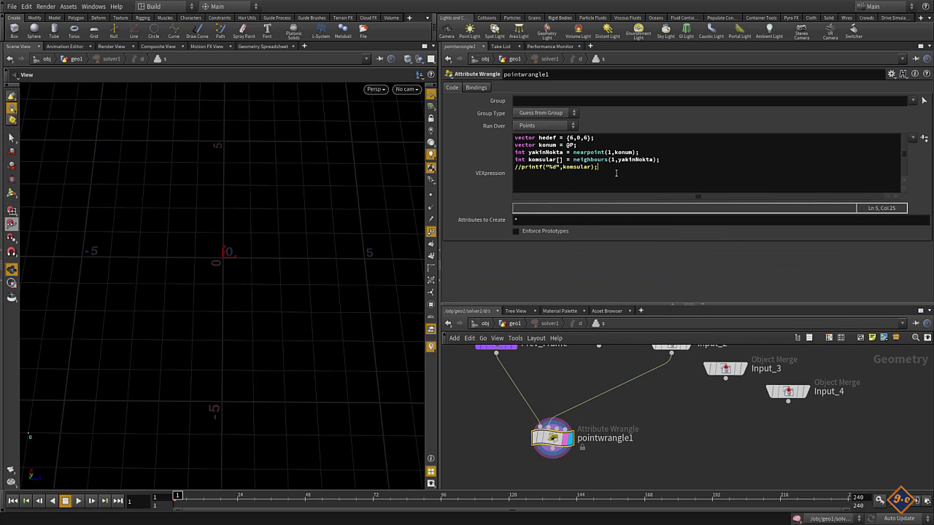
key(Return)
text(fo)
text(r)
key(Down)
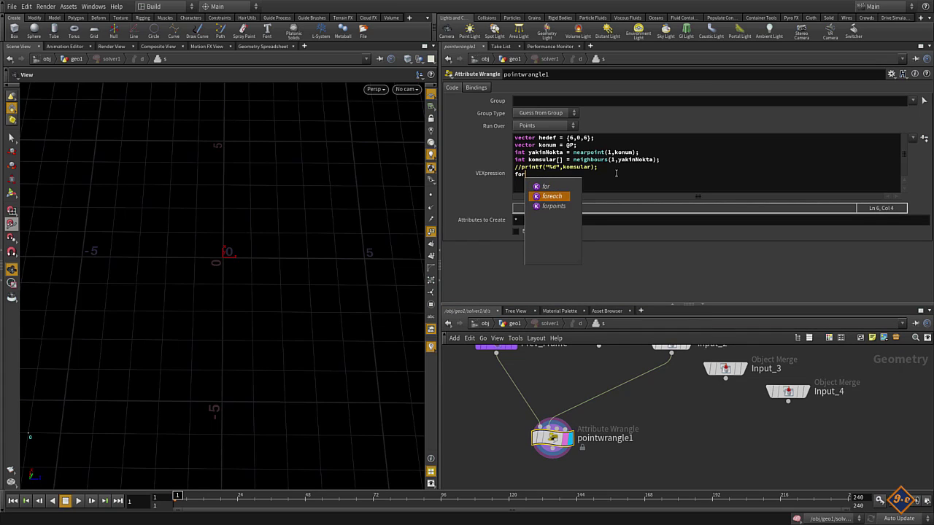
key(Return)
text(()
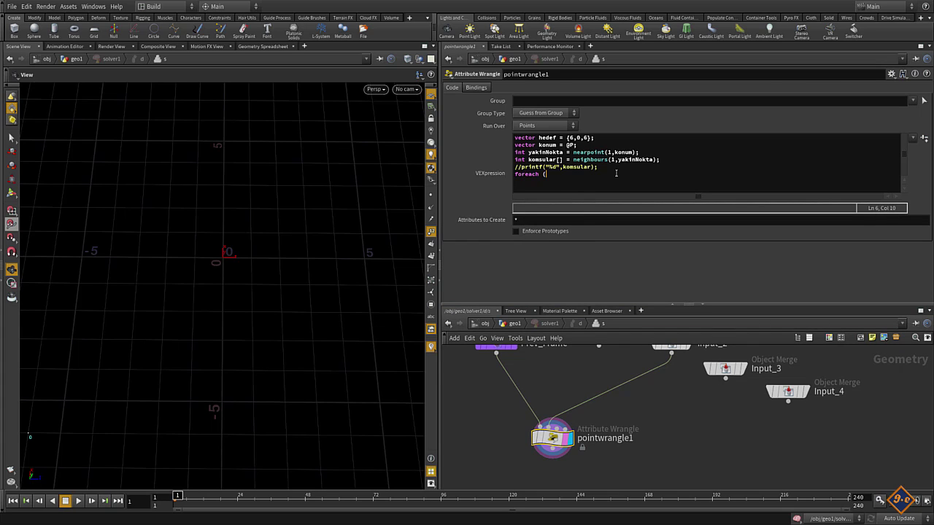
text(k)
text(omsu)
key(BackSpace)
key(BackSpace)
key(BackSpace)
key(BackSpace)
key(BackSpace)
text(i)
text(nt )
text(komsu)
text(index)
text(;k)
text(omsular)
text())
text( {)
key(Return)
text(})
key(Return)
key(Return)
key(Return)
key(Return)
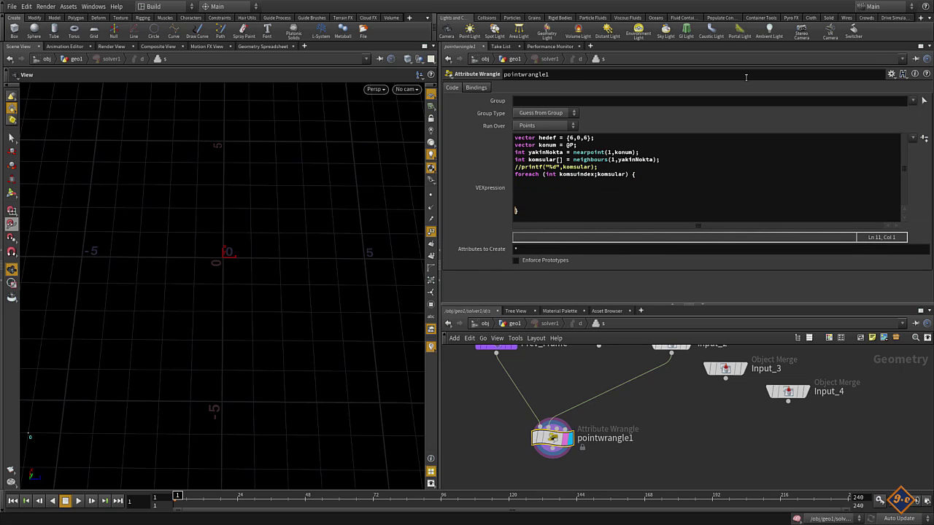
key(Up)
key(Up)
key(Up)
key(Up)
text(ve)
text(ctor koms)
text(u = )
text(poin)
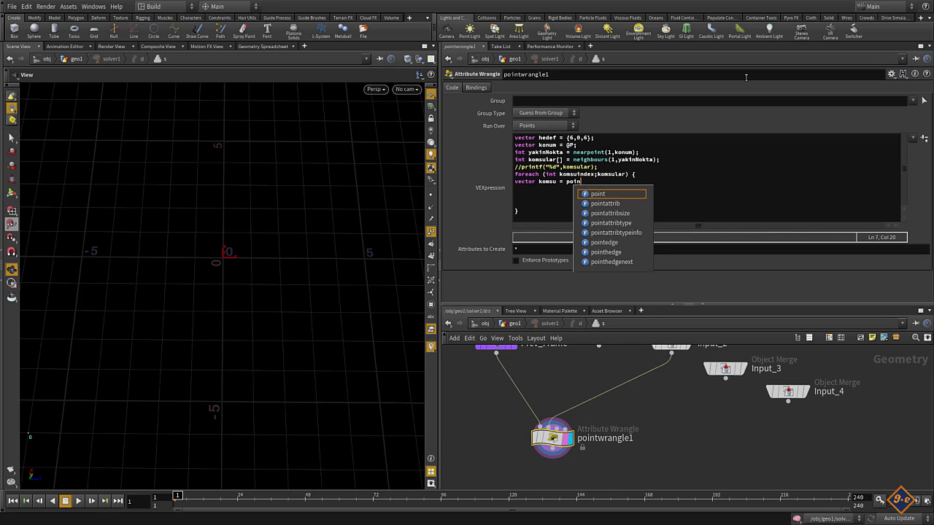
text(t)
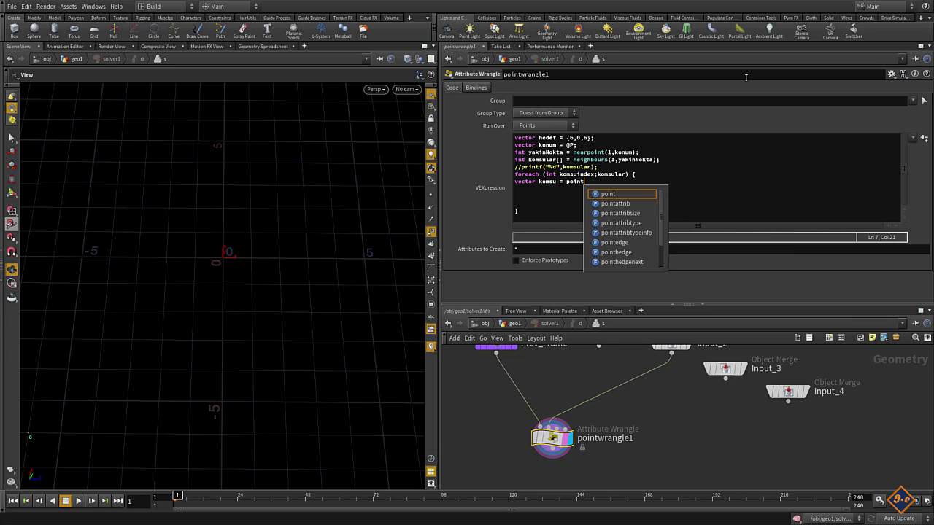
text(()
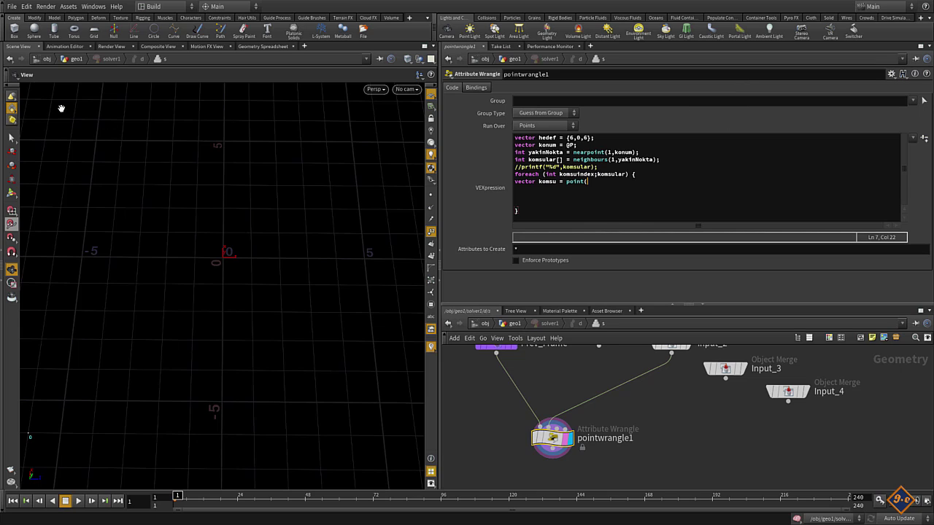
text(1)
text(,)
text(")
text(P)
text(",)
Step: Finish the line as point(1,"P",komsuindex); and indent it inside the loop
double_click(580, 174)
key(ctrl+c)
click(633, 181)
key(ctrl+v)
text();)
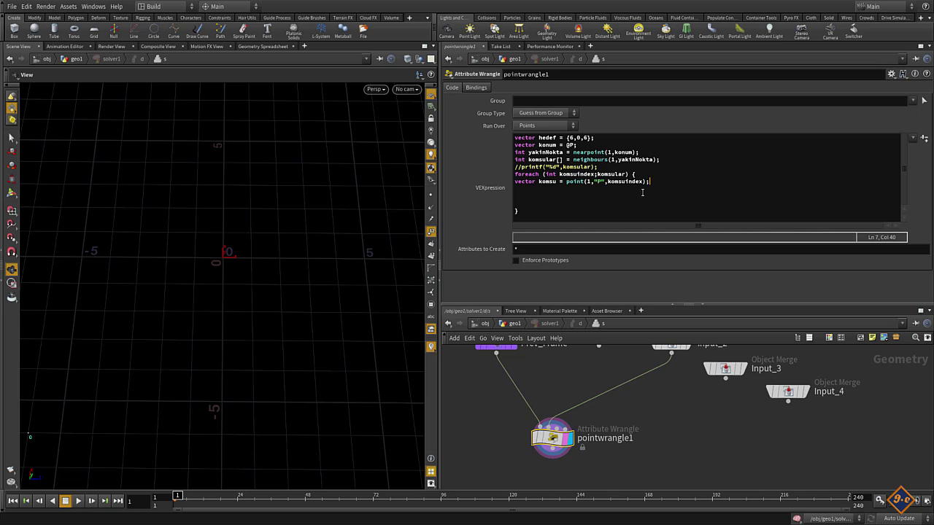
click(514, 181)
key(Tab)
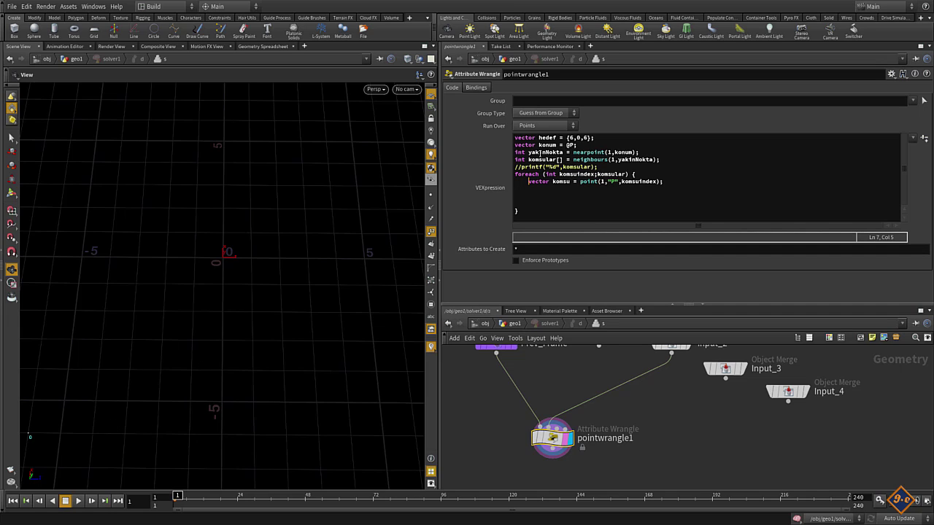
Step: Write the condition if (distance(hedef,komsu) <= distance(komum,hedef)) on line 8
click(542, 189)
text(dis)
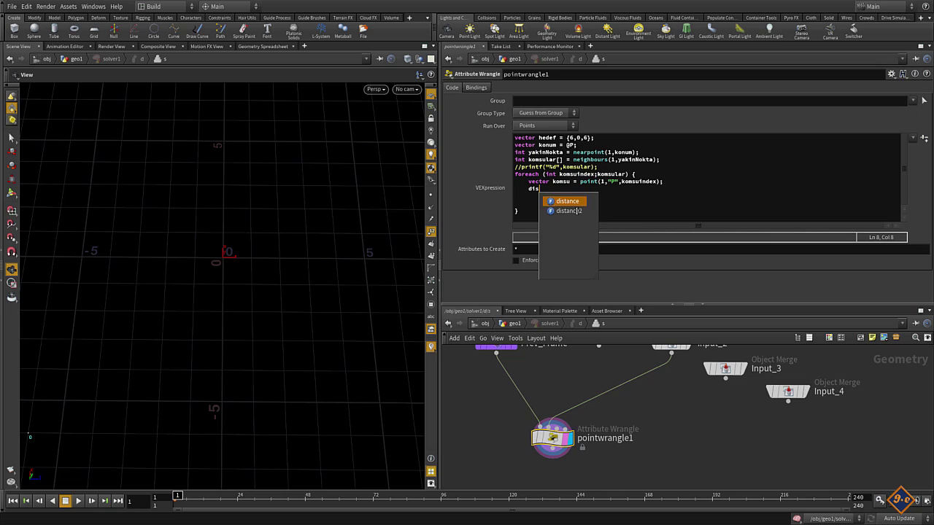
key(Return)
text(()
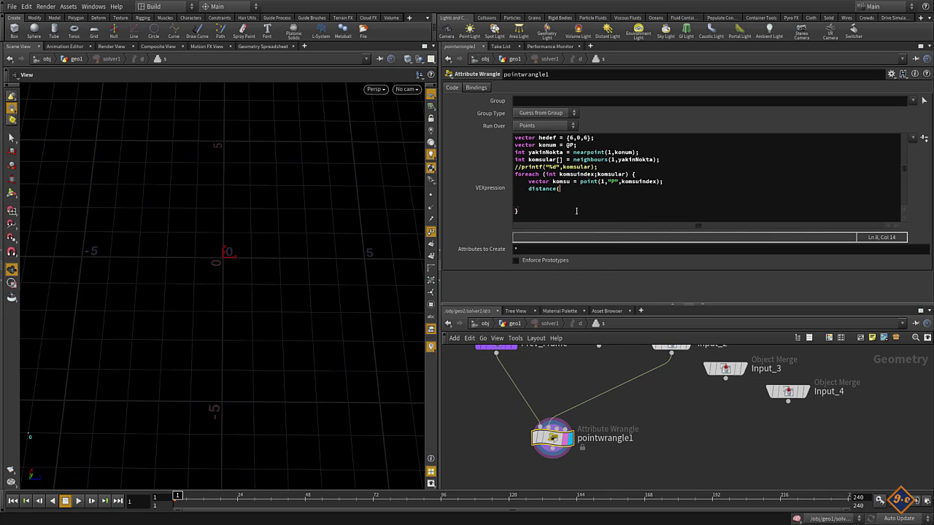
text(hefef)
key(BackSpace)
key(BackSpace)
key(BackSpace)
text(def,)
text(komsu)
text())
text( <)
text(= di)
text(stance(ko)
text(mum,)
text(he)
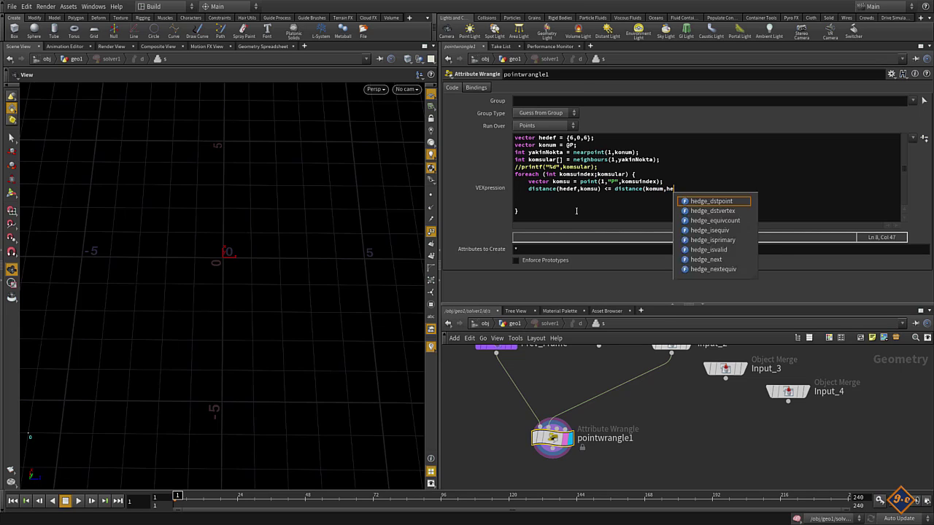
text(def)
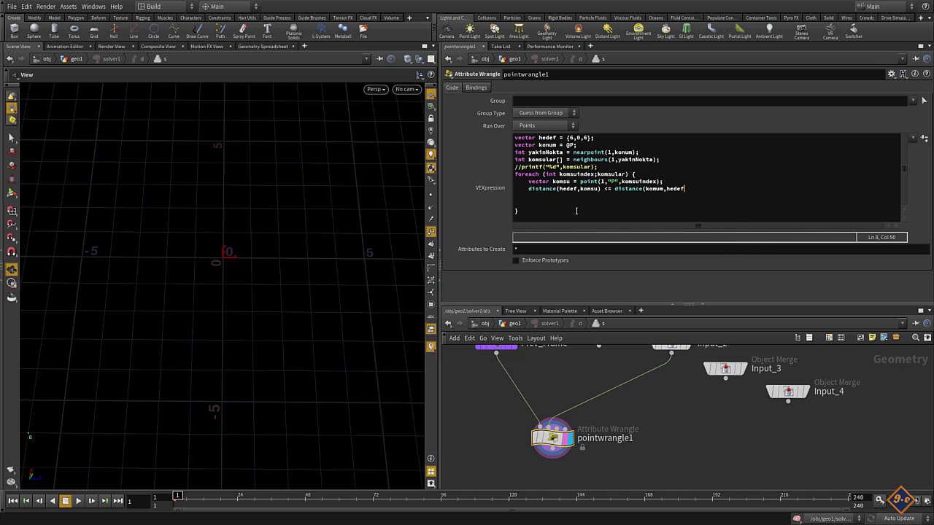
text())
click(533, 189)
click(530, 188)
text(()
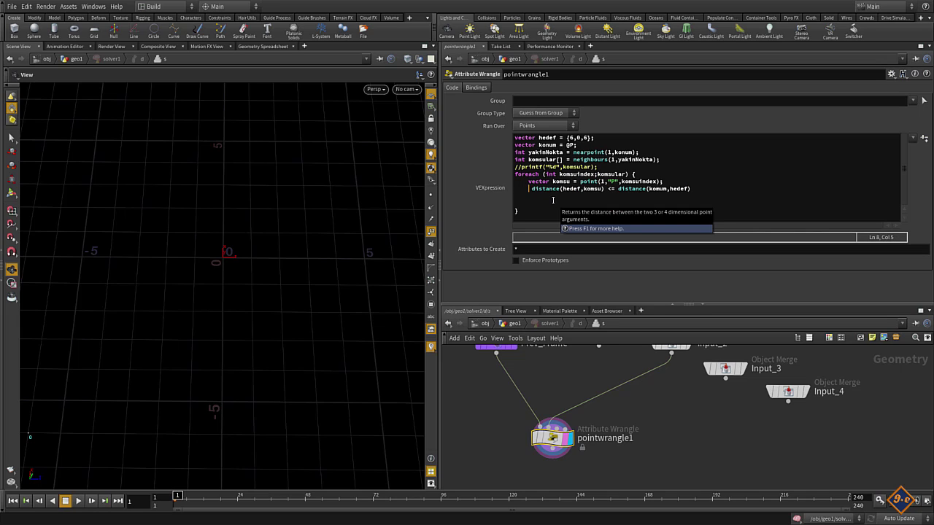
text(if )
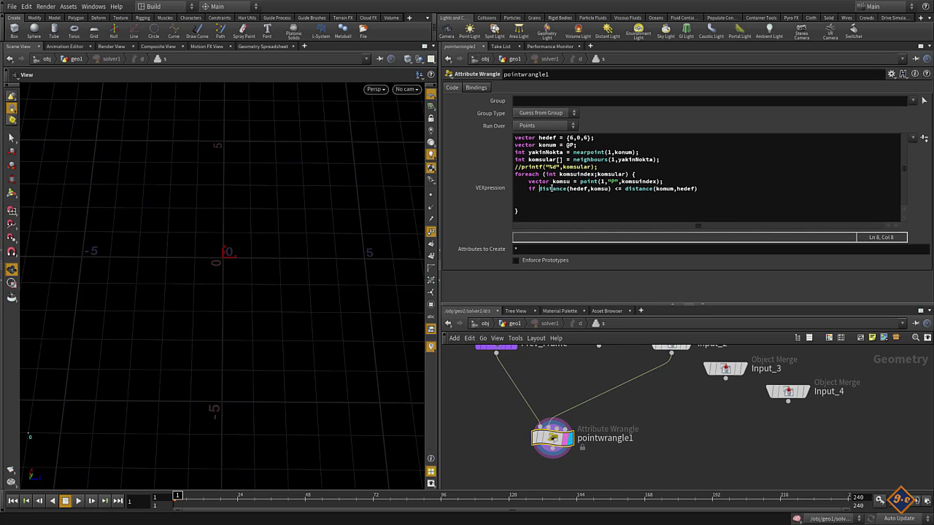
text(()
click(704, 189)
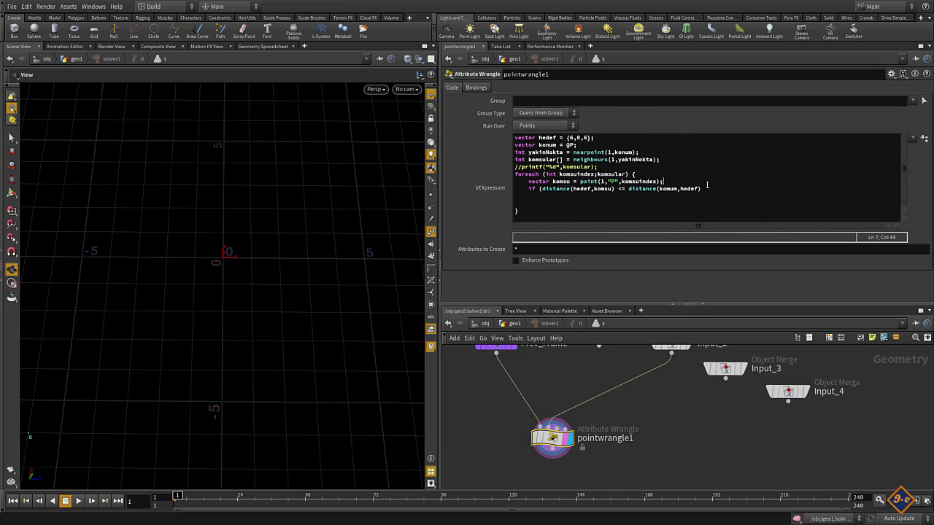
text()) {)
Step: Remove extra blank lines and open an indented line inside the if-block
key(Return)
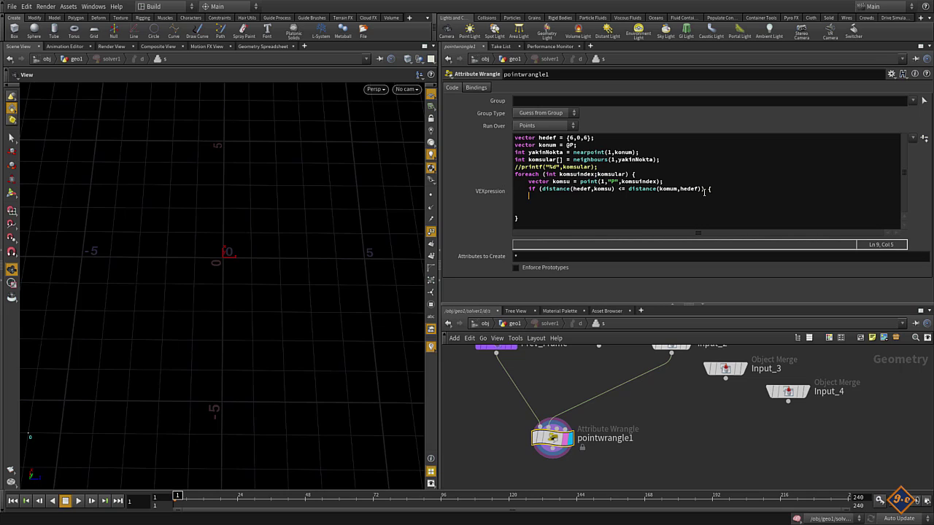
key(Down)
key(BackSpace)
key(Down)
key(BackSpace)
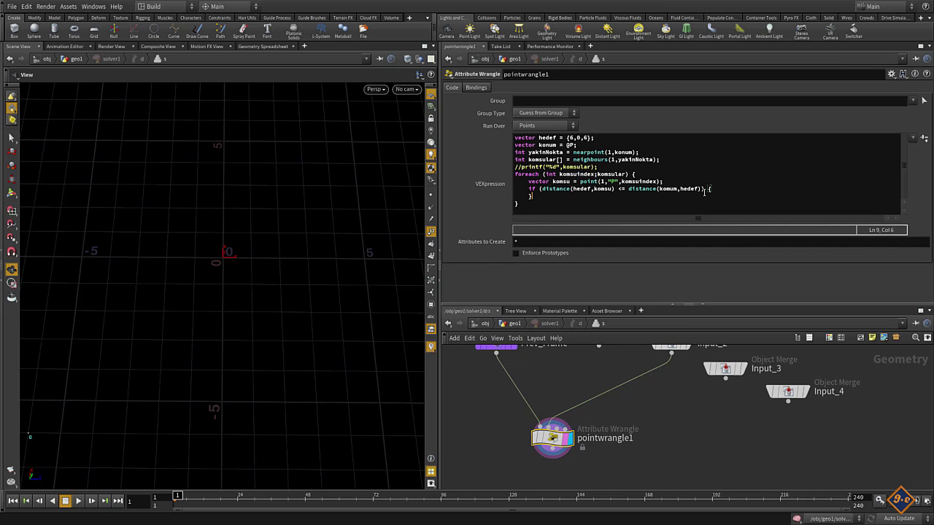
click(724, 188)
key(Return)
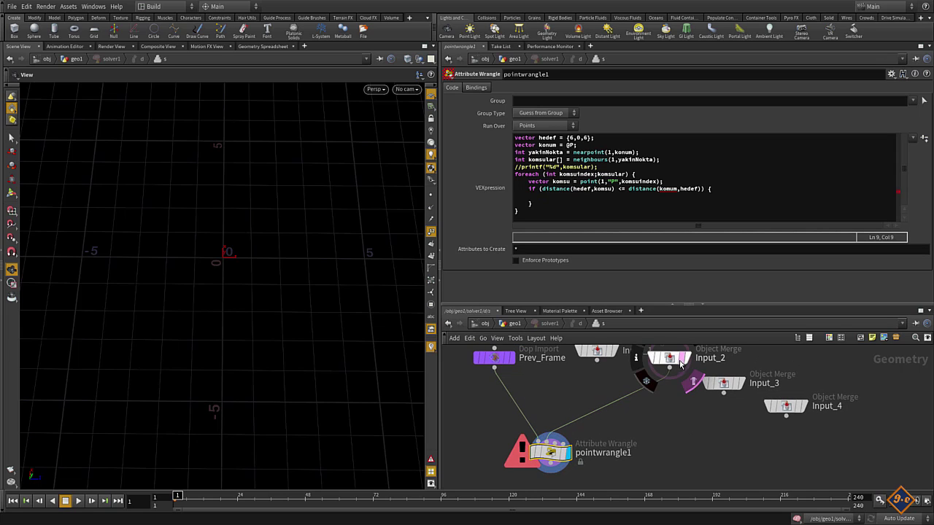
Step: Show Input_2's grid as a template and assign konum = komsu; inside the if-block
click(684, 358)
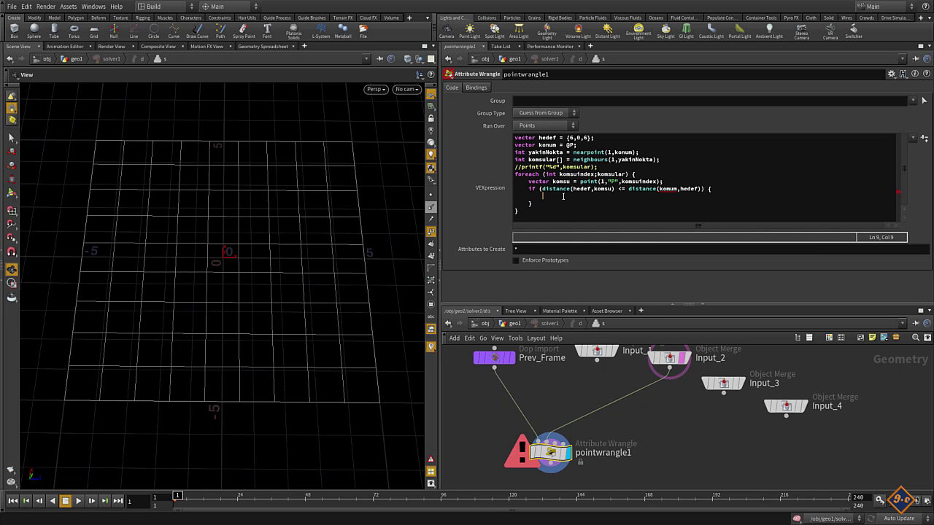
text(ko)
text(oms)
click(699, 188)
key(Down)
key(Down)
key(Down)
Step: Add @P = konum; after the loop's closing brace
click(671, 188)
click(561, 215)
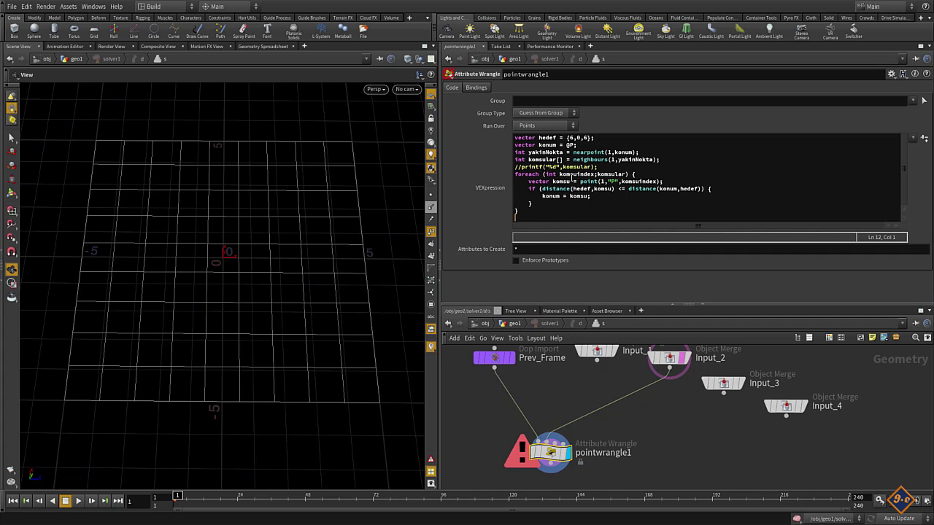
text(@P = ko)
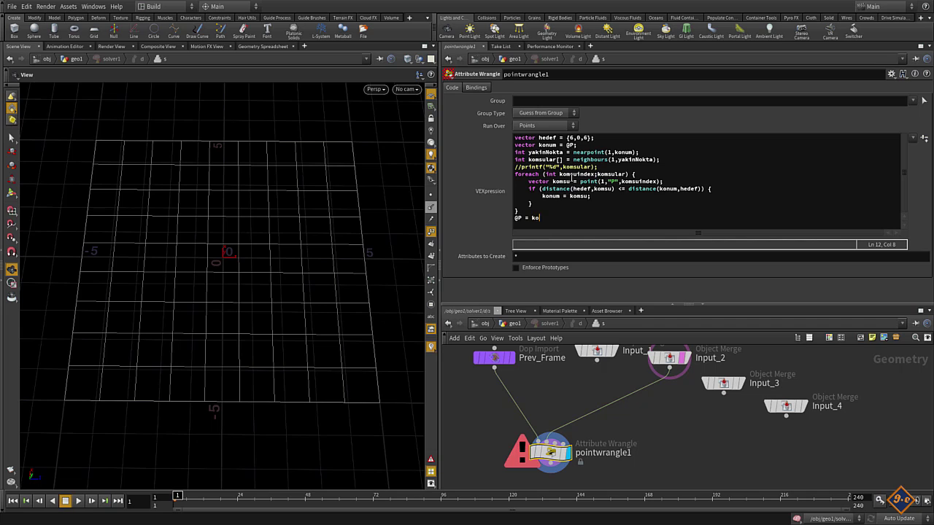
text(num;)
click(569, 188)
click(556, 226)
Step: Commit the code to clear the wrangle error and hide the Input_2 grid template
click(536, 100)
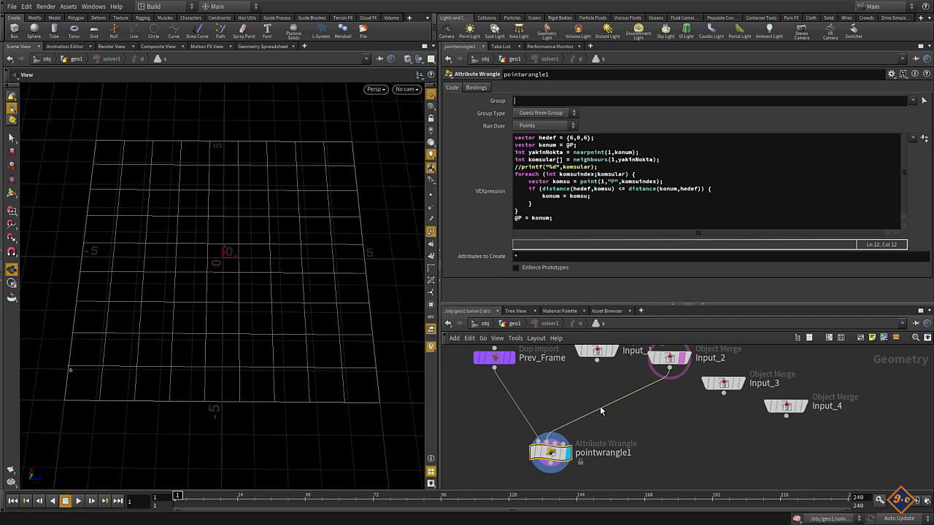
mouse_move(596, 351)
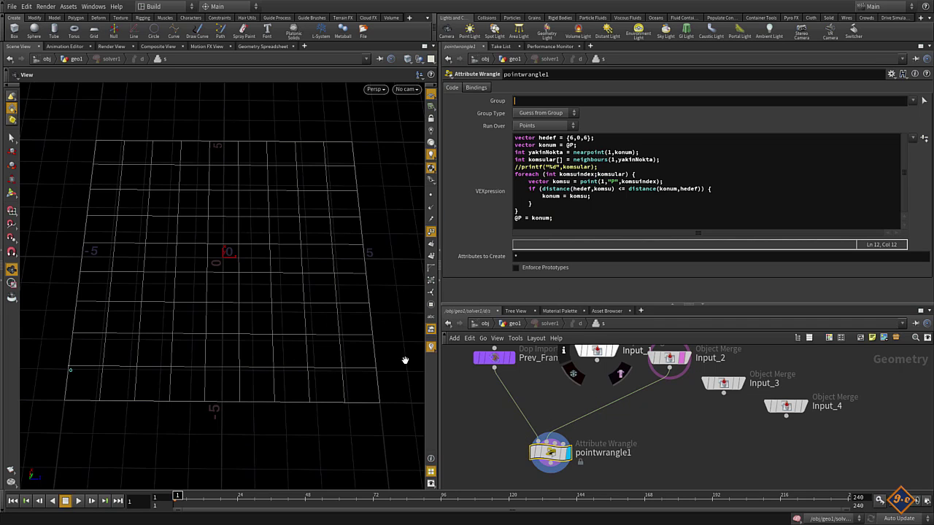
scroll(357, 361, down, 3)
scroll(357, 361, down, 2)
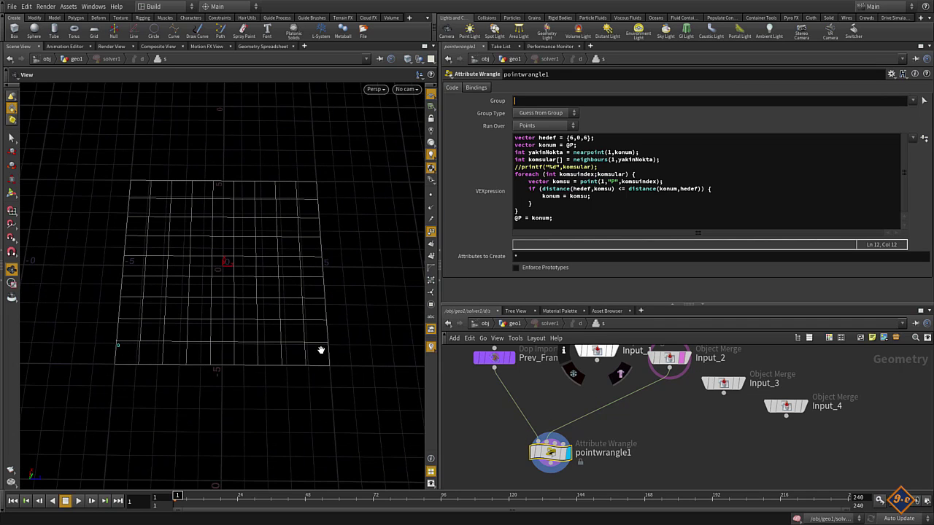
scroll(319, 350, up, 1)
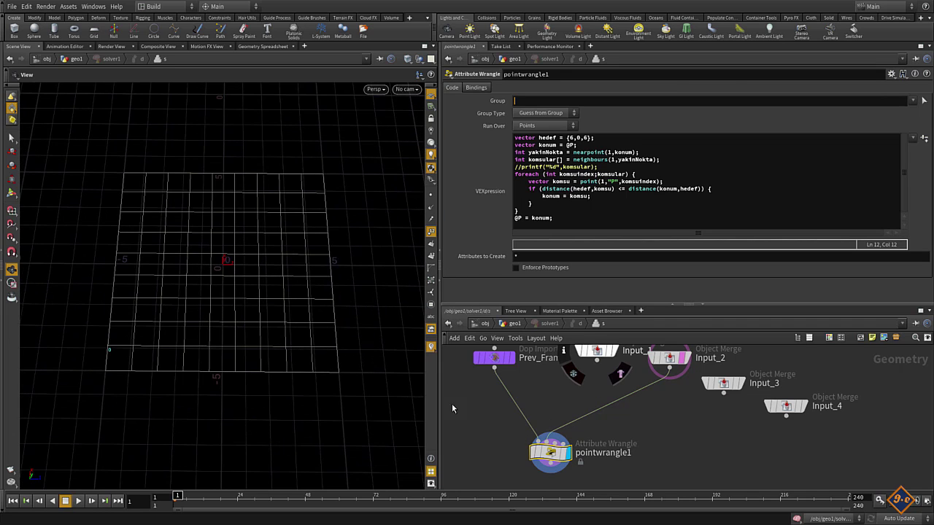
click(684, 359)
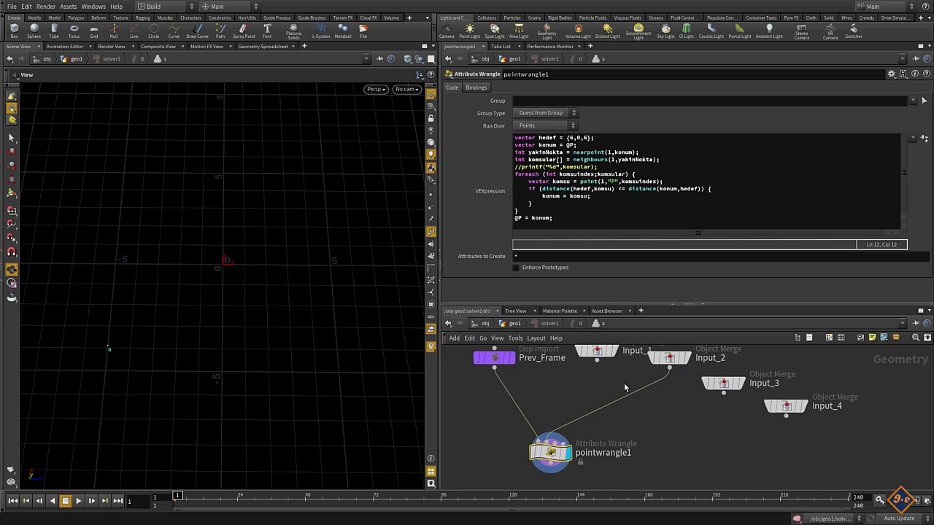
Step: Return to geo1 and step the simulation forward eight frames
click(514, 324)
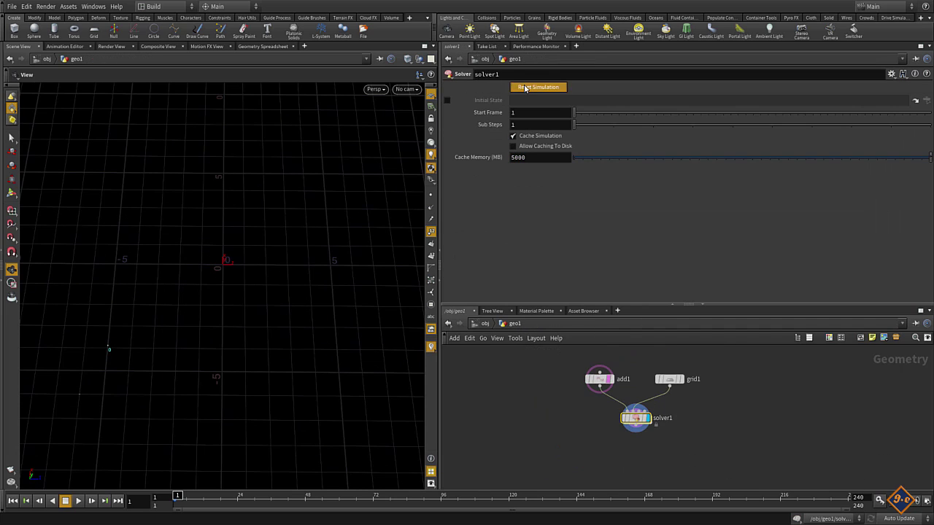
click(93, 502)
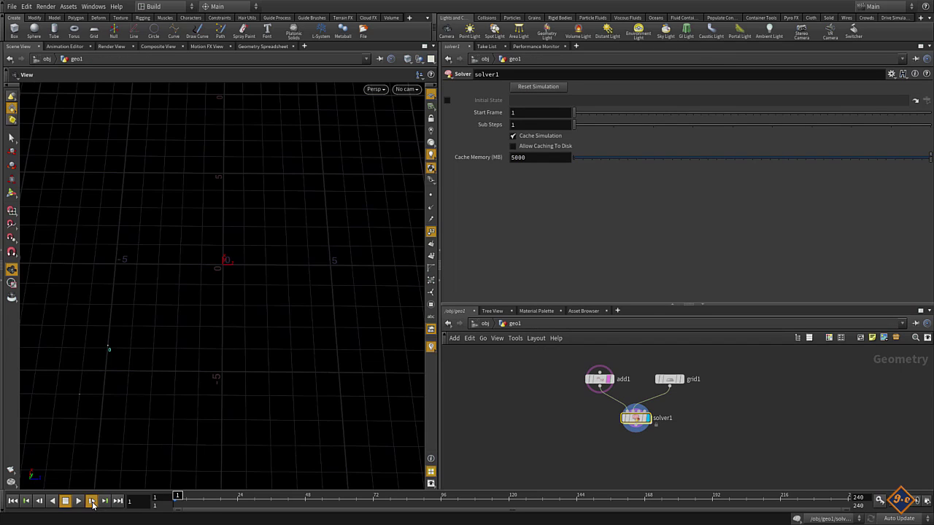
click(92, 502)
click(93, 502)
click(92, 501)
click(93, 502)
click(93, 501)
click(93, 502)
click(93, 502)
click(92, 502)
click(93, 501)
click(93, 502)
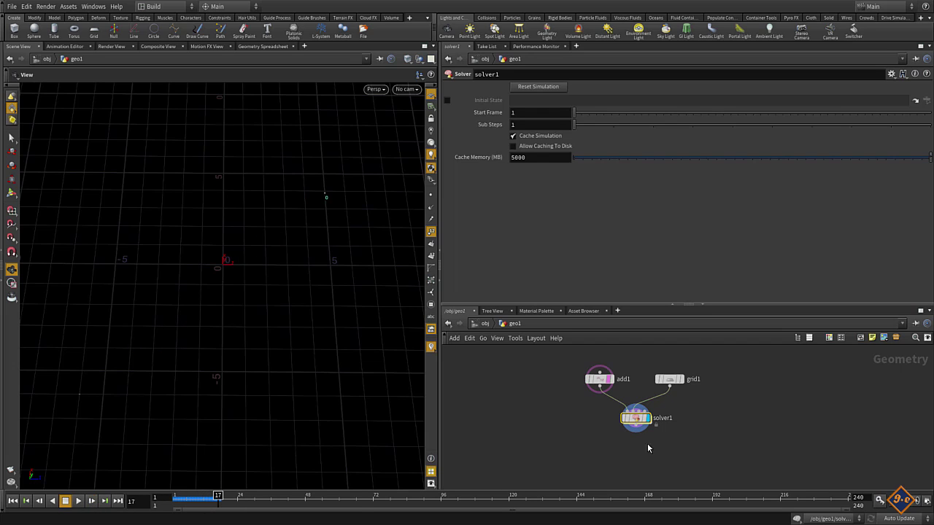
Step: Display grid1, play the simulation and rewind it to frame 1
click(680, 380)
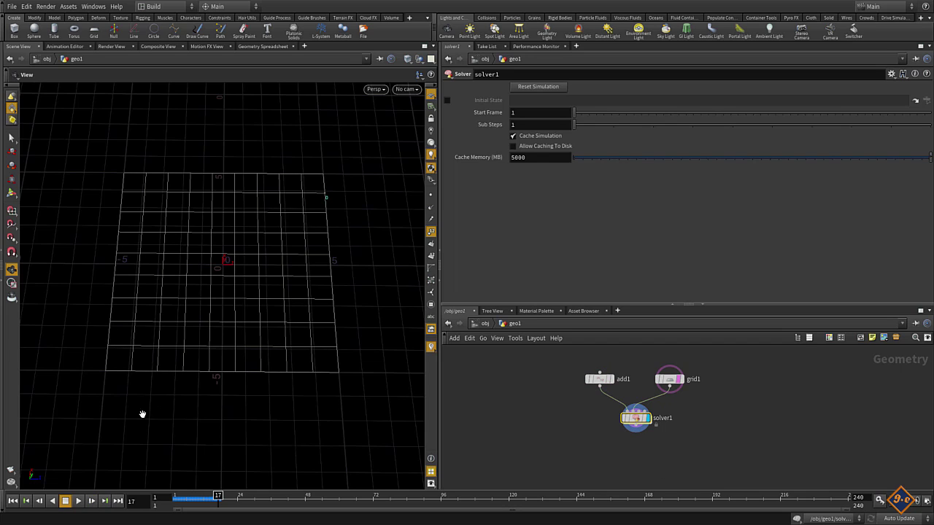
click(14, 501)
click(91, 501)
click(13, 501)
mouse_move(267, 416)
alt+mouse_down()
mouse_move(260, 396)
mouse_move(205, 396)
alt+mouse_up()
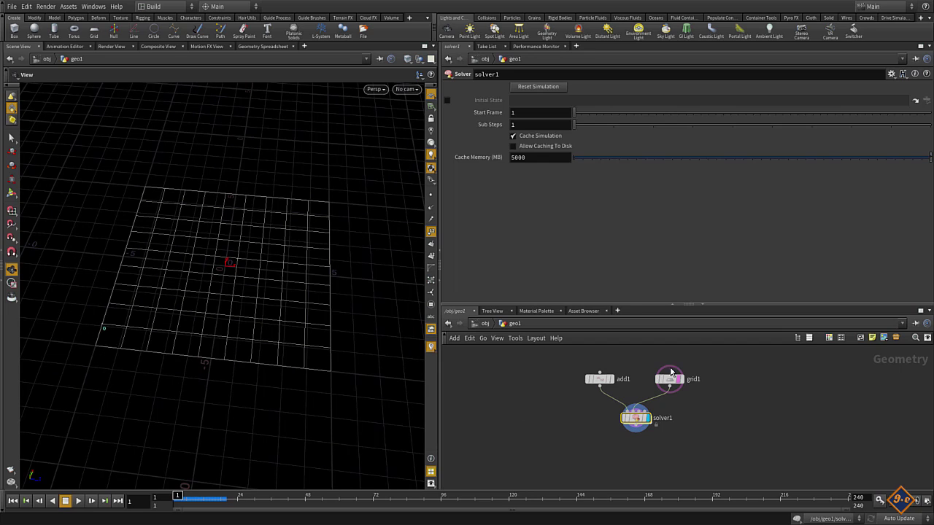
Step: Rearrange grid1 and solver1, then set grid1 to 50 rows and 50 columns
drag(671, 373, 680, 363)
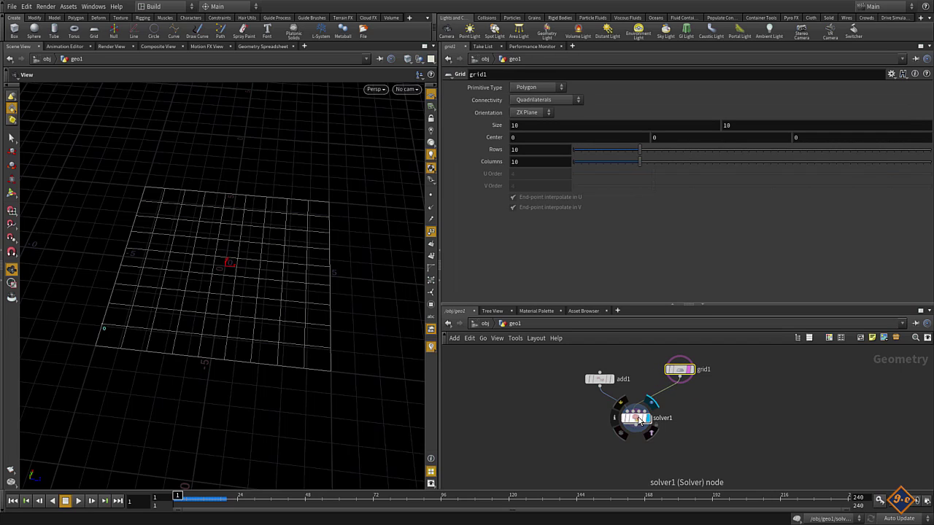
drag(639, 420, 640, 443)
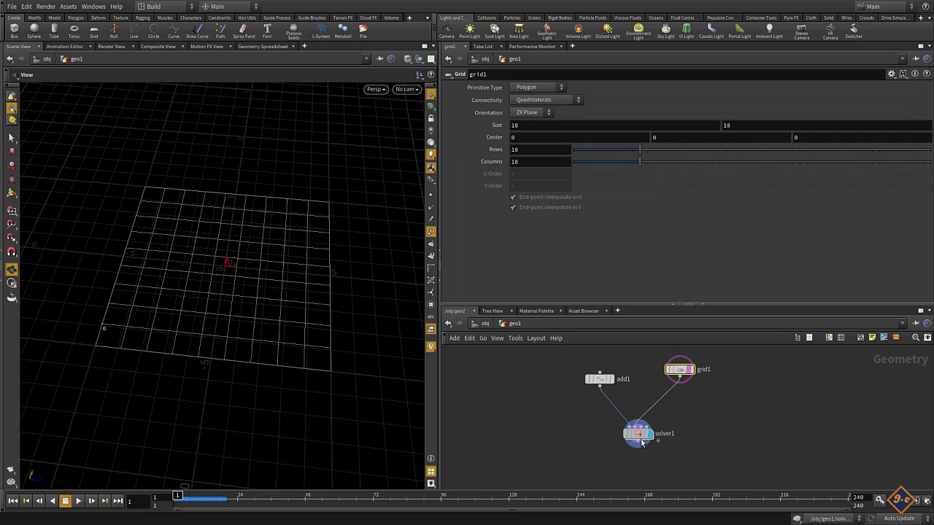
click(516, 149)
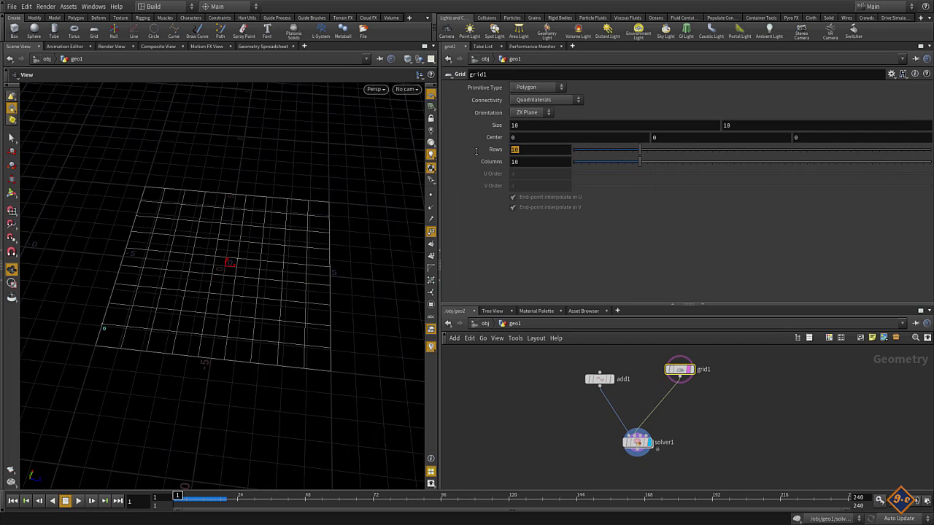
text(50)
click(542, 160)
text(50)
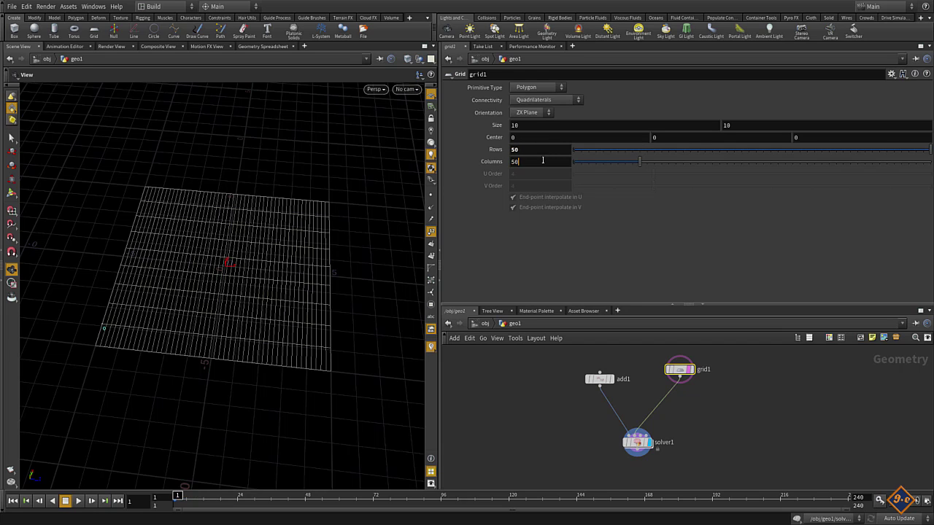
key(Tab)
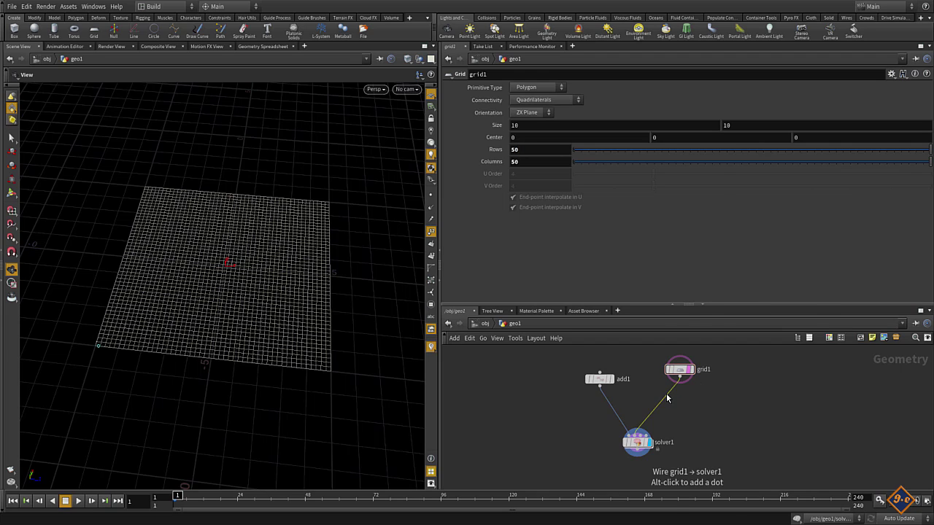
key(Tab)
key(Down)
Step: Insert a Divide node (Maximum Edges 3) between grid1 and solver1 and display its triangulated output
key(Return)
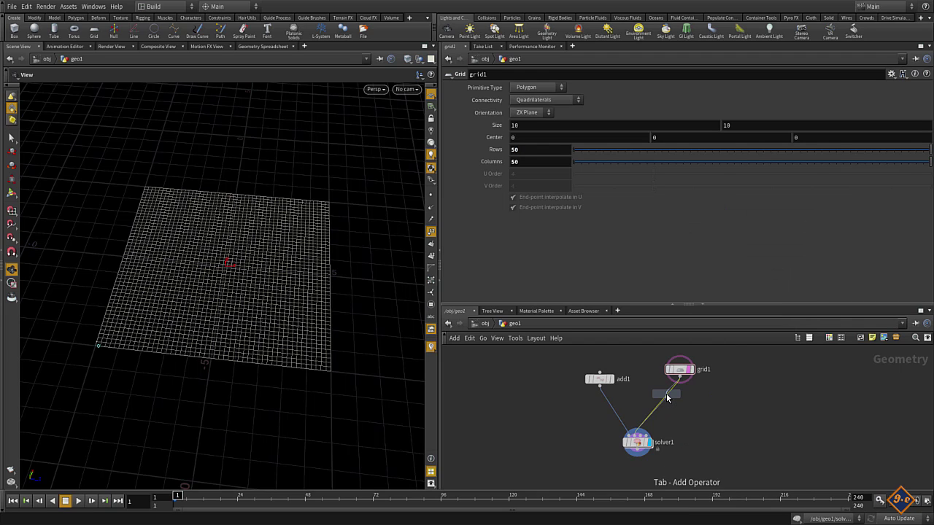
click(666, 397)
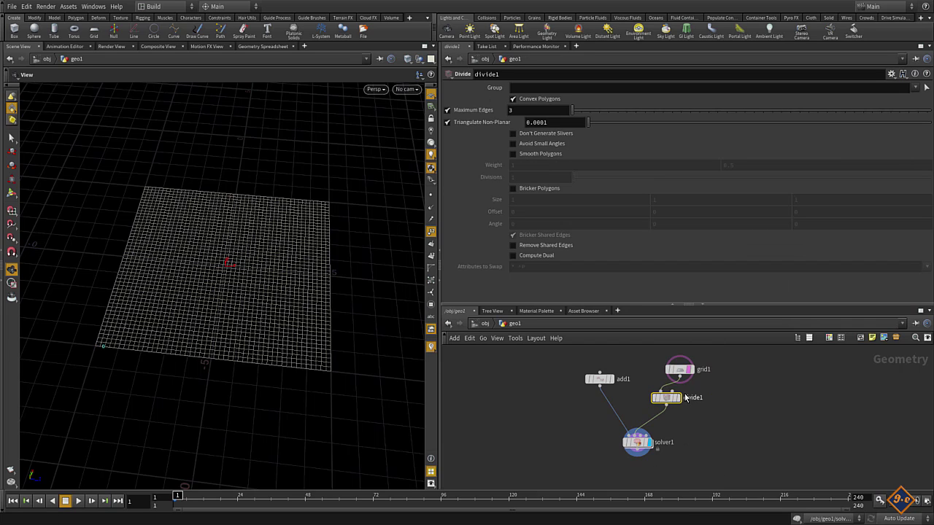
click(679, 397)
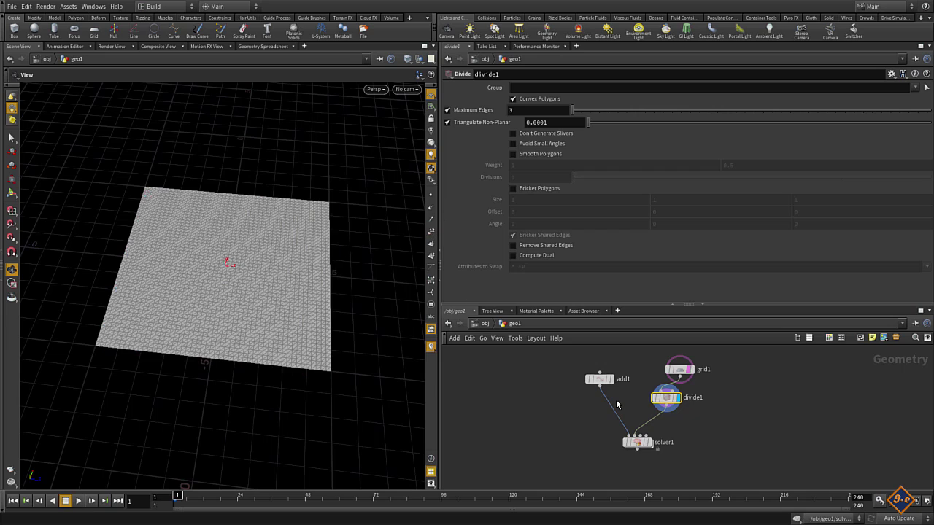
click(649, 442)
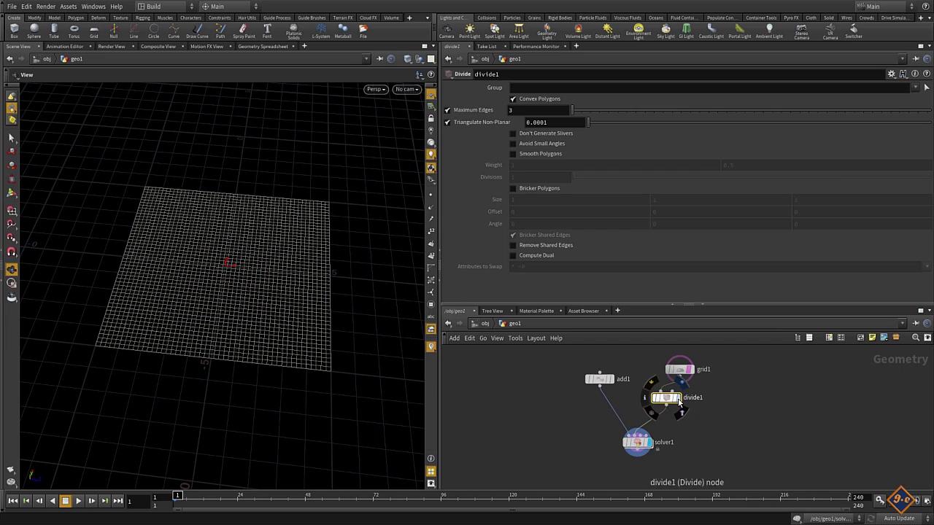
click(679, 398)
Step: Zoom and tumble to inspect the whole triangulated grid, then move solver1 lower
scroll(263, 290, up, 5)
scroll(279, 287, up, 5)
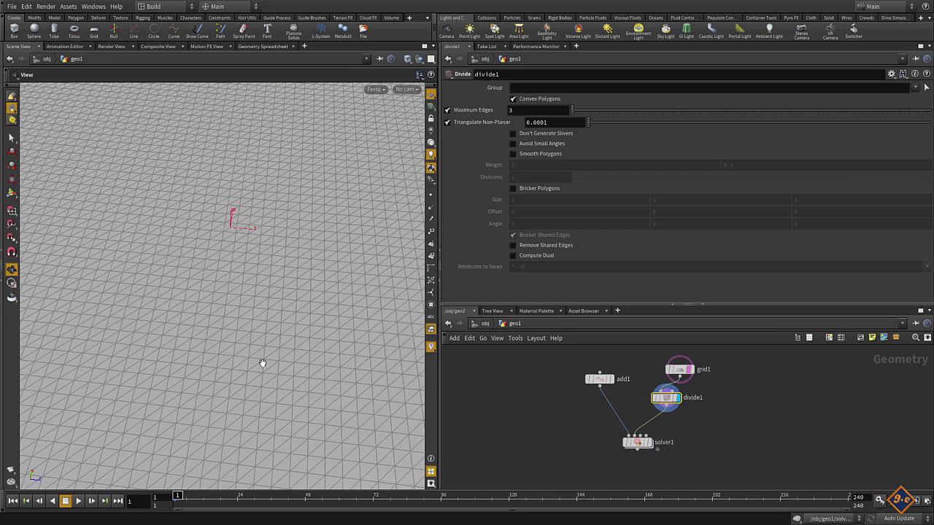
scroll(139, 348, down, 10)
scroll(167, 350, down, 3)
mouse_move(167, 350)
mouse_down()
mouse_move(129, 339)
mouse_move(194, 350)
mouse_move(200, 340)
mouse_move(145, 335)
mouse_move(241, 306)
mouse_move(194, 311)
mouse_move(233, 312)
mouse_move(216, 303)
mouse_move(222, 308)
mouse_up()
drag(637, 442, 630, 461)
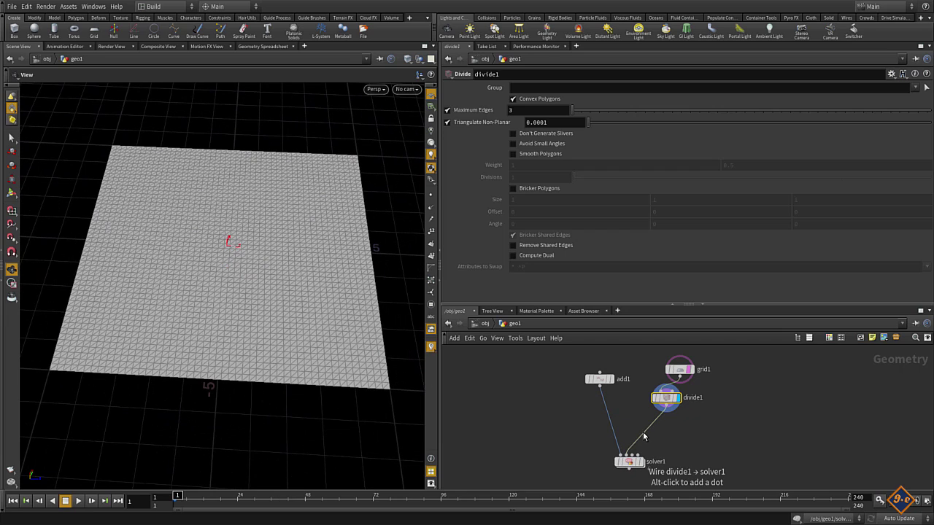
Step: Insert a Mountain node on the divide1→solver1 wire and display its result
click(644, 436)
key(Tab)
text(m)
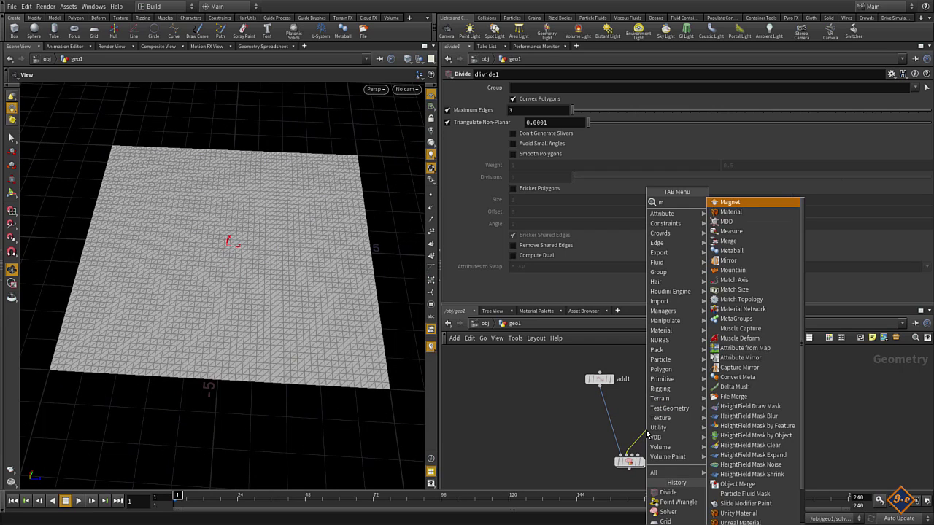
text(un)
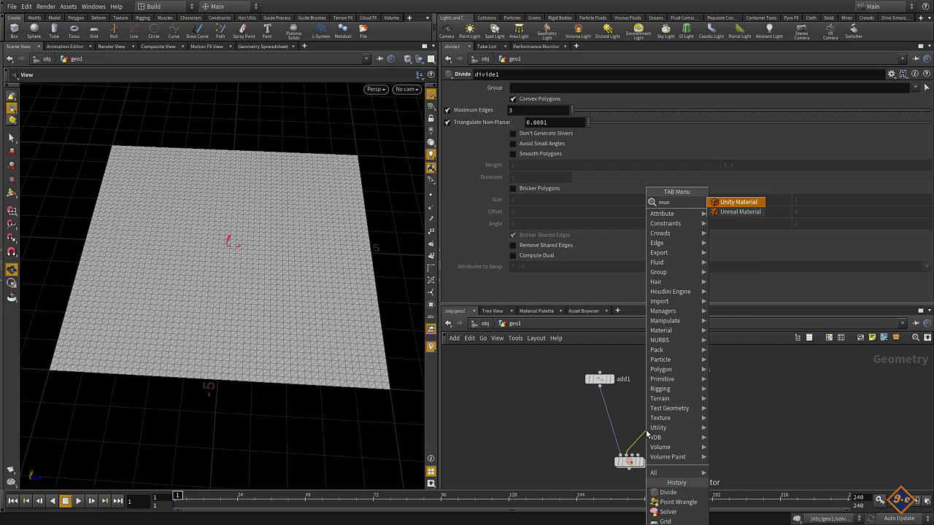
key(BackSpace)
key(BackSpace)
key(BackSpace)
text(mo)
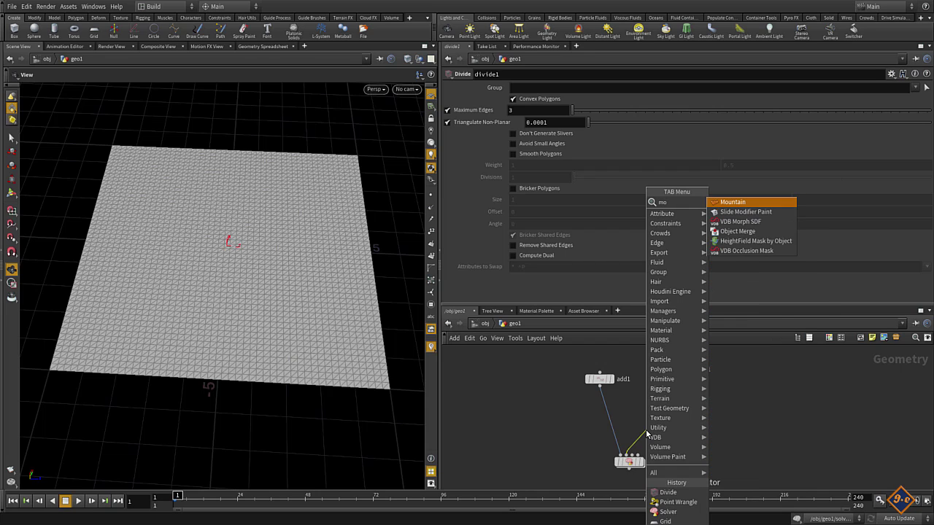
key(Return)
click(646, 434)
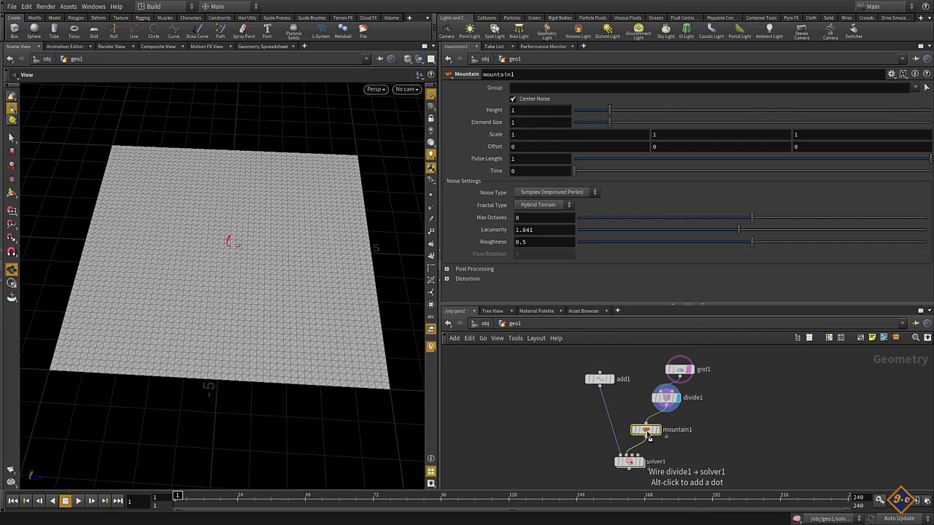
click(656, 430)
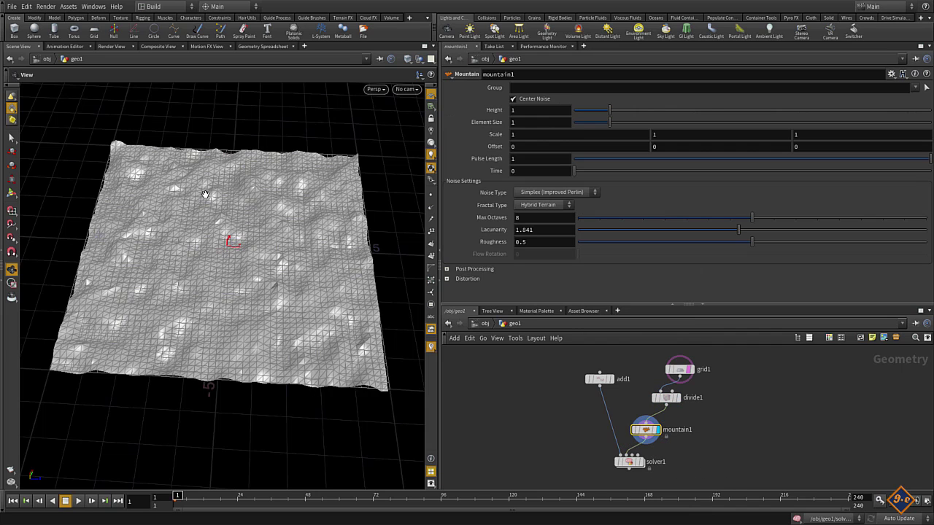
Step: Set the mountain Height to 2.52 and Element Size to 1.23, then display solver1
mouse_move(173, 190)
mouse_down()
mouse_move(186, 168)
mouse_move(174, 172)
mouse_up()
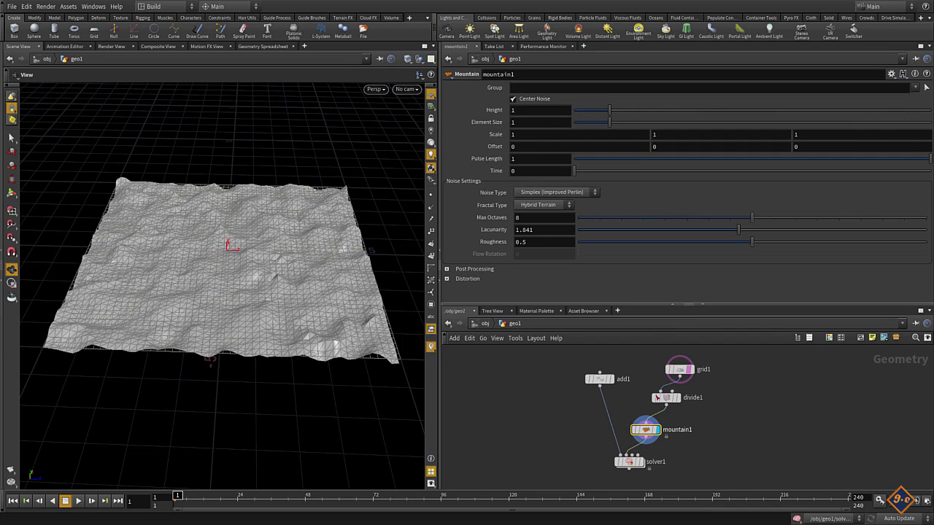
drag(616, 109, 646, 117)
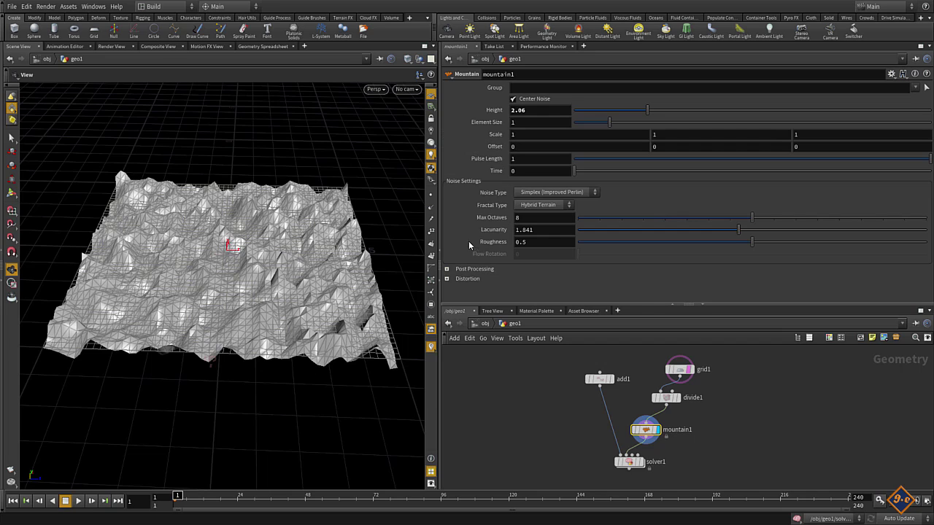
drag(646, 436, 666, 434)
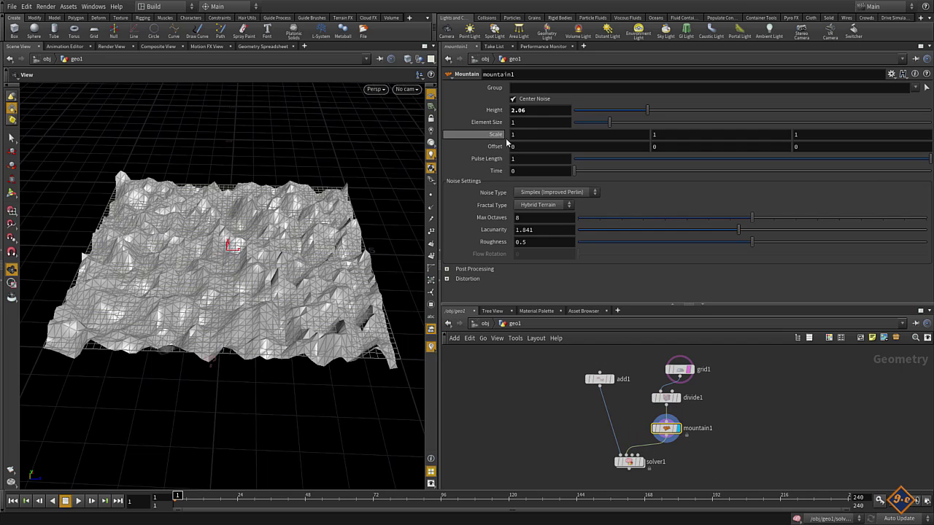
mouse_move(609, 122)
mouse_down()
mouse_move(590, 124)
mouse_move(618, 130)
mouse_up()
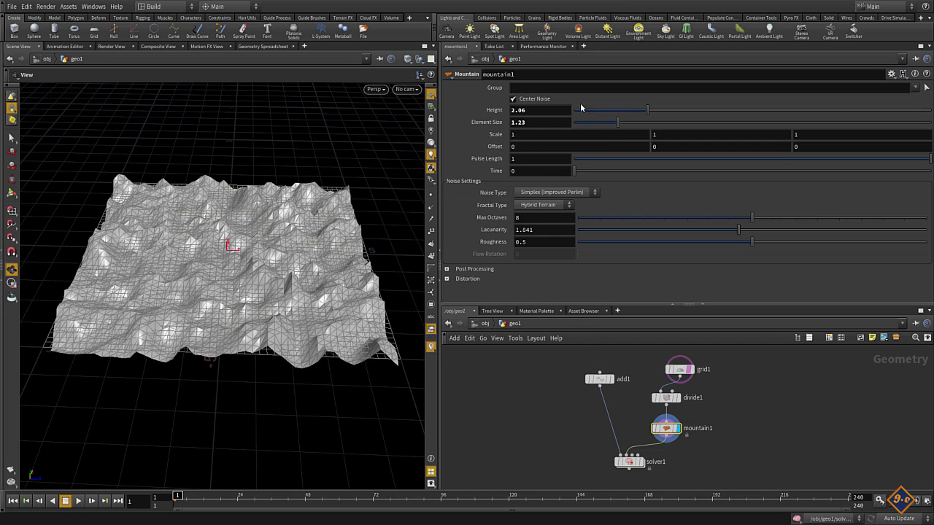
mouse_move(648, 110)
mouse_down()
mouse_move(704, 110)
mouse_move(664, 109)
mouse_up()
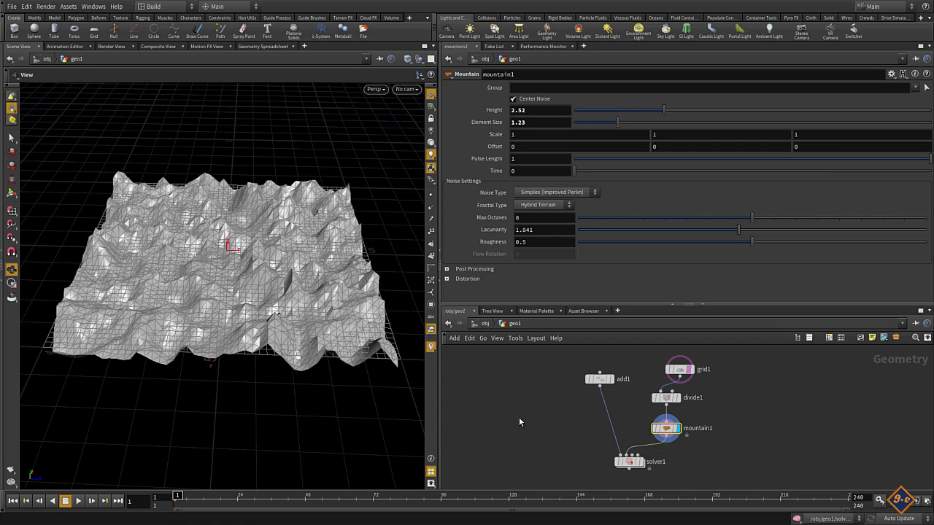
click(645, 471)
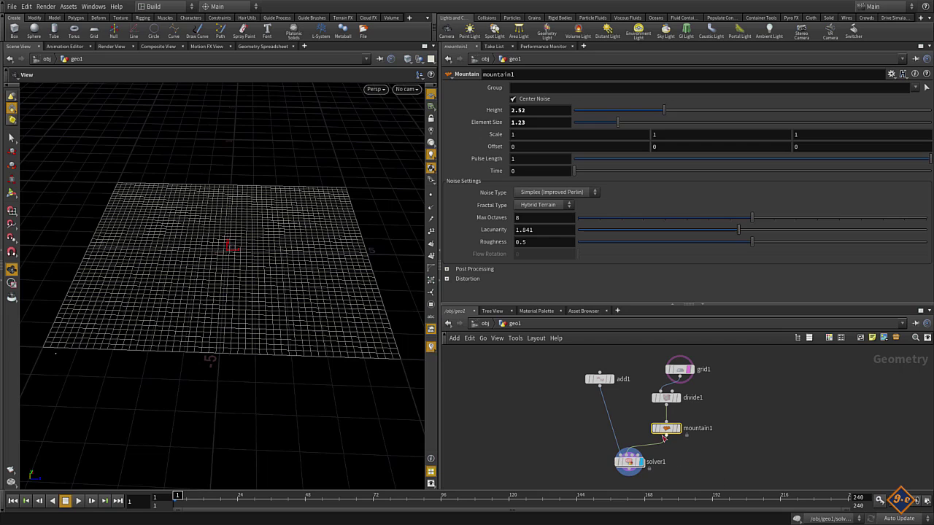
Step: Display solver1 with mountain1 templated as a wireframe reference, and tilt the terrain view
click(691, 370)
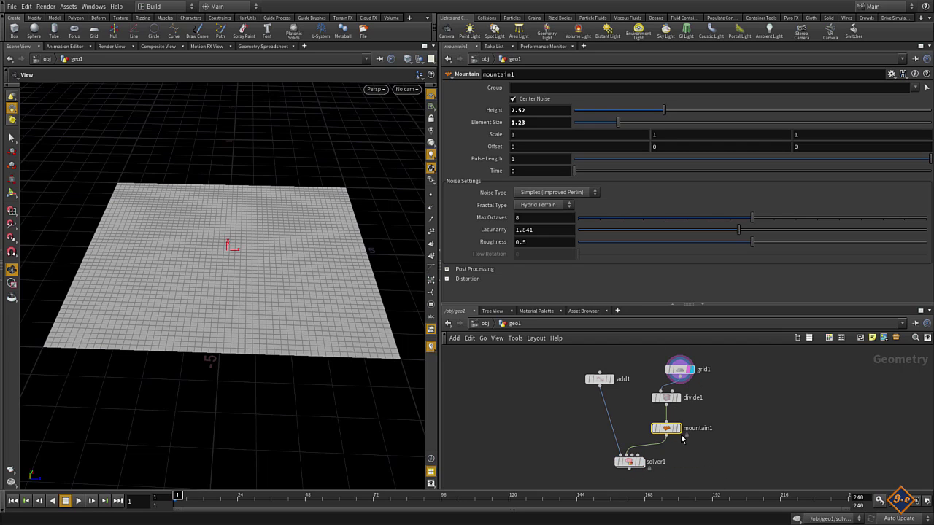
click(655, 428)
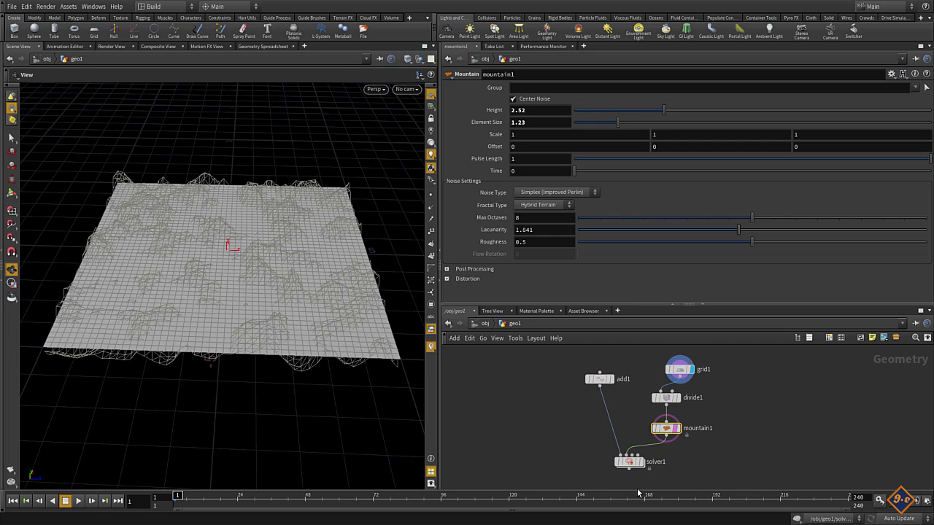
click(641, 461)
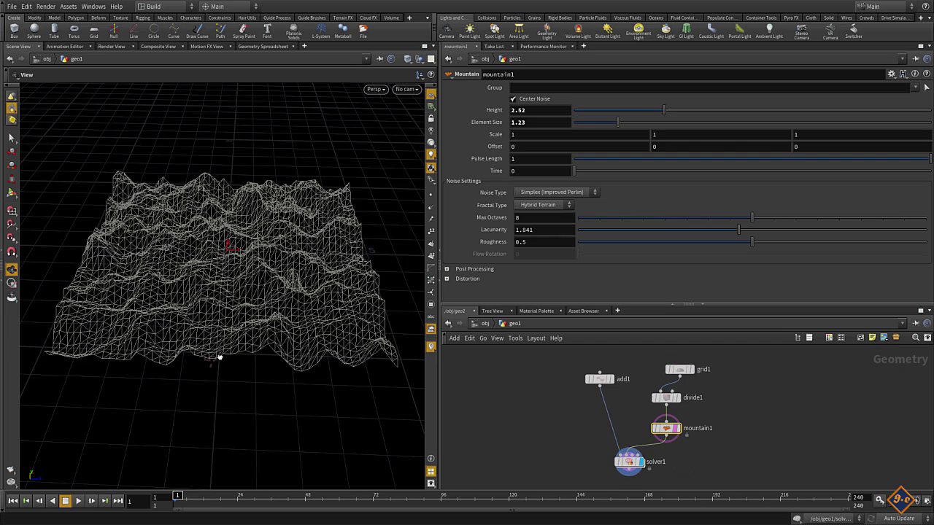
mouse_move(219, 358)
mouse_down()
mouse_move(241, 358)
mouse_move(207, 385)
mouse_up()
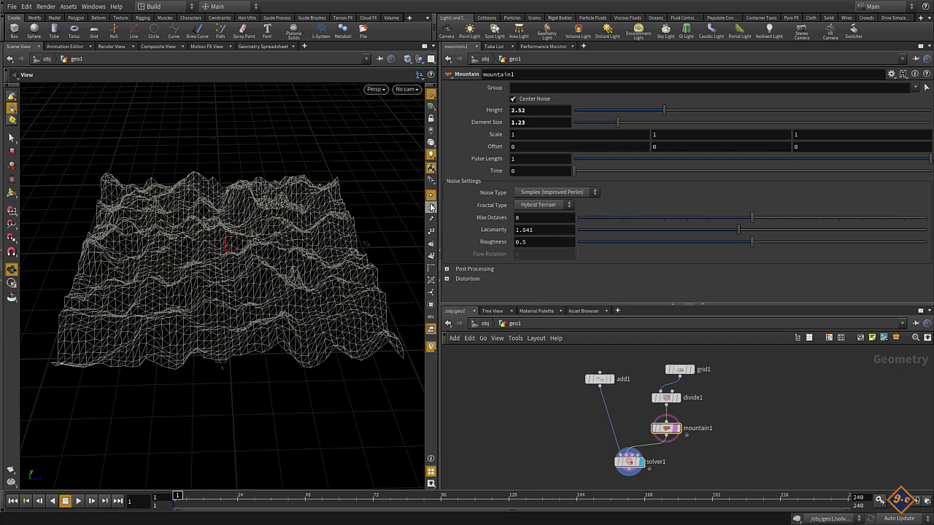
mouse_move(176, 347)
mouse_down()
mouse_move(187, 358)
mouse_move(64, 397)
mouse_up()
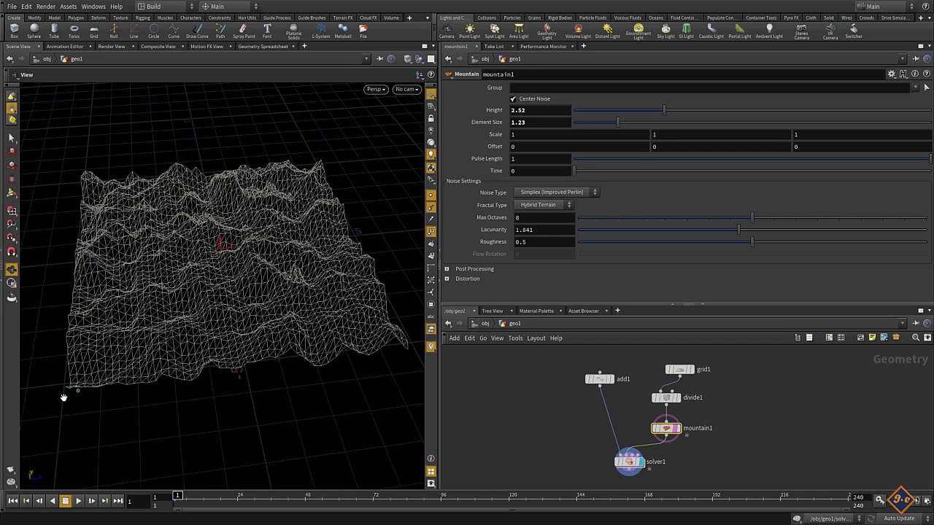
Step: Play the simulation, stop it, and scrub back to an earlier frame
click(78, 501)
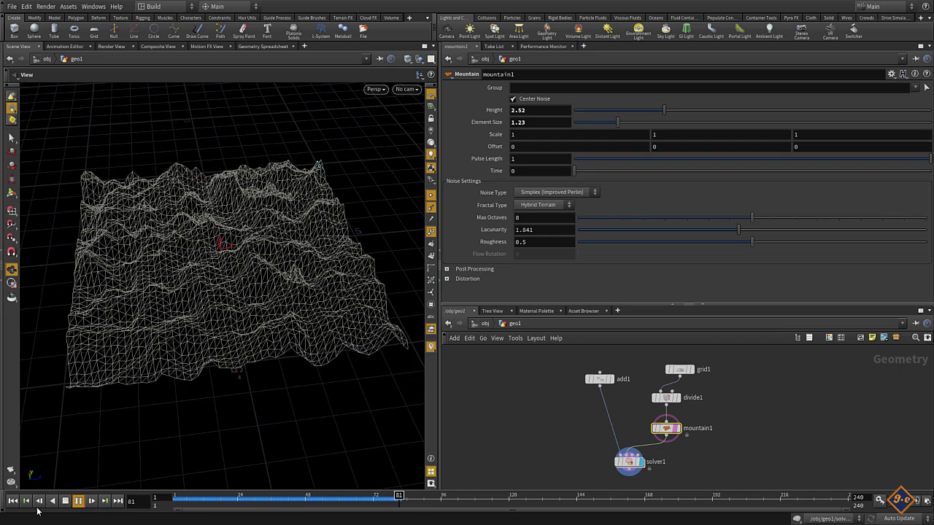
click(67, 504)
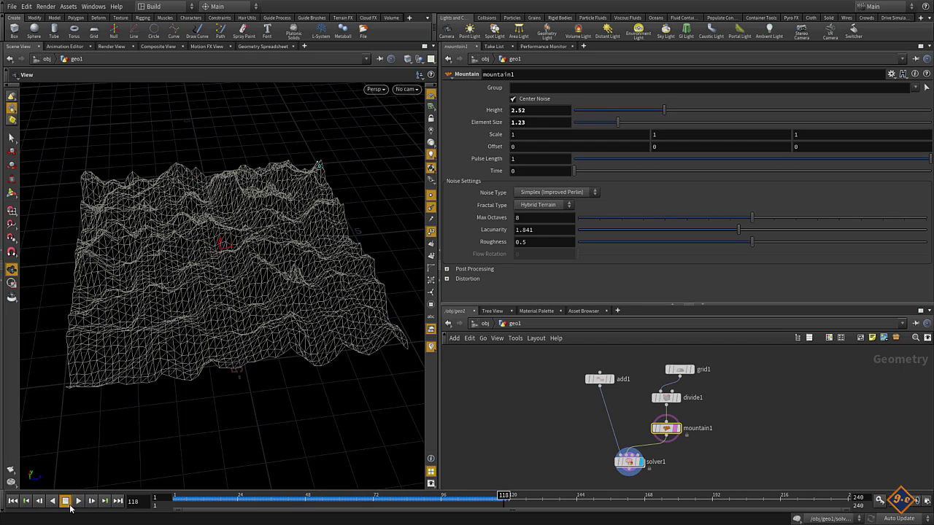
mouse_move(197, 499)
mouse_down()
mouse_move(234, 488)
mouse_move(195, 495)
mouse_up()
Step: Open the recent file enkisayol.hip, discarding the current changes
click(10, 9)
mouse_move(33, 37)
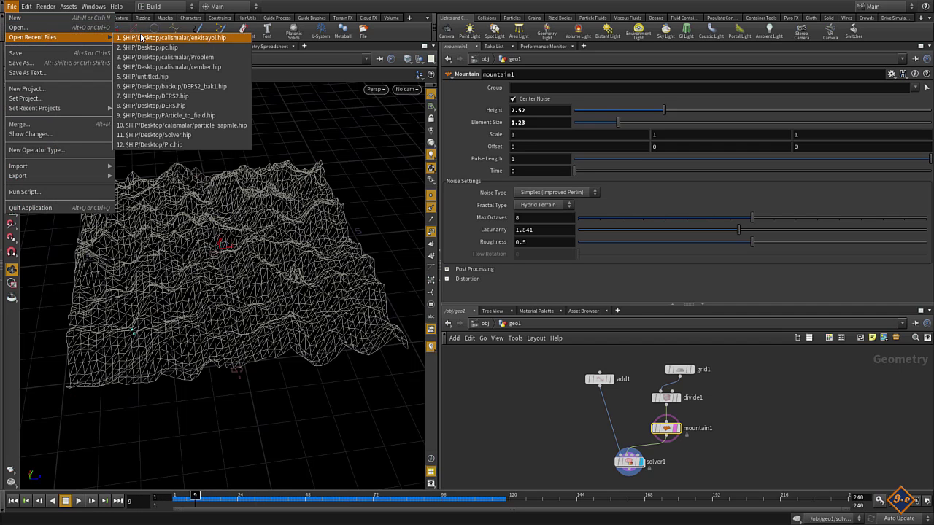
click(170, 47)
click(167, 52)
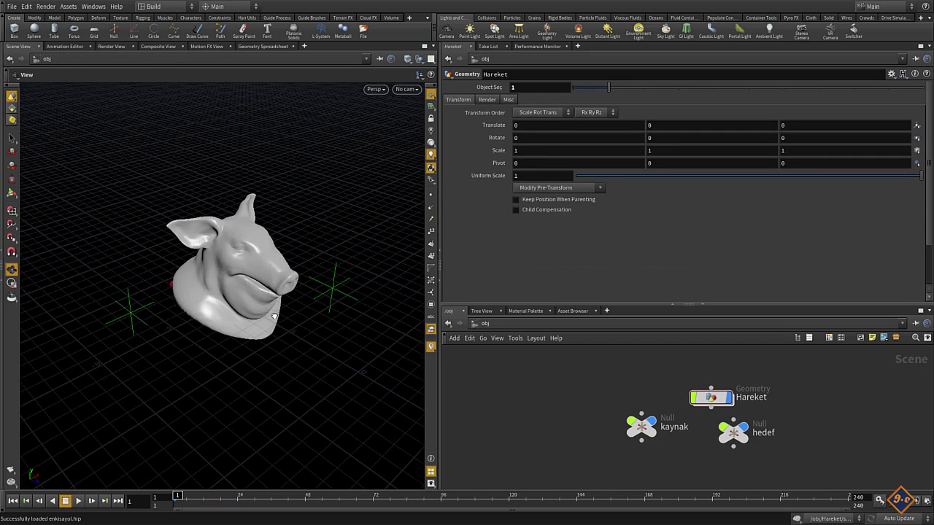
Step: Set Object Seç to 0 for the wavy surface and play the animation
drag(599, 87, 549, 108)
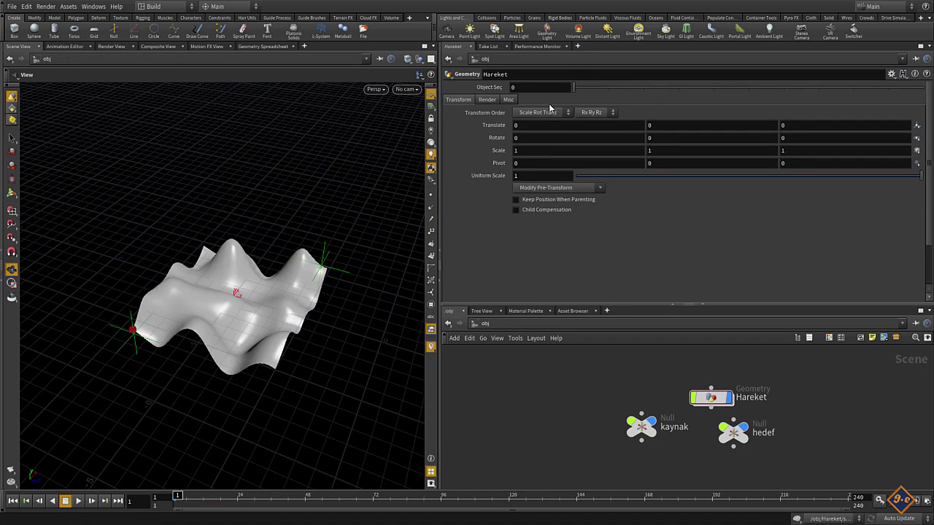
alt+drag(245, 371, 189, 438)
click(78, 500)
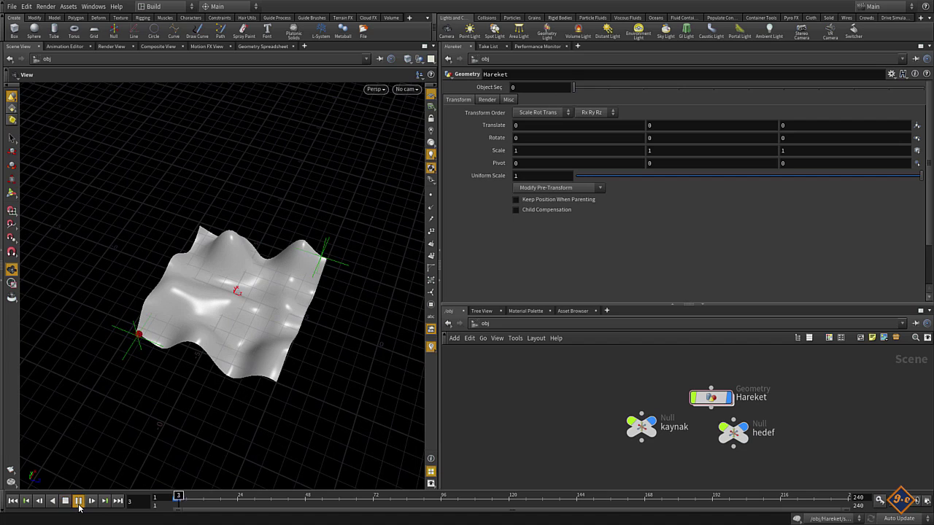